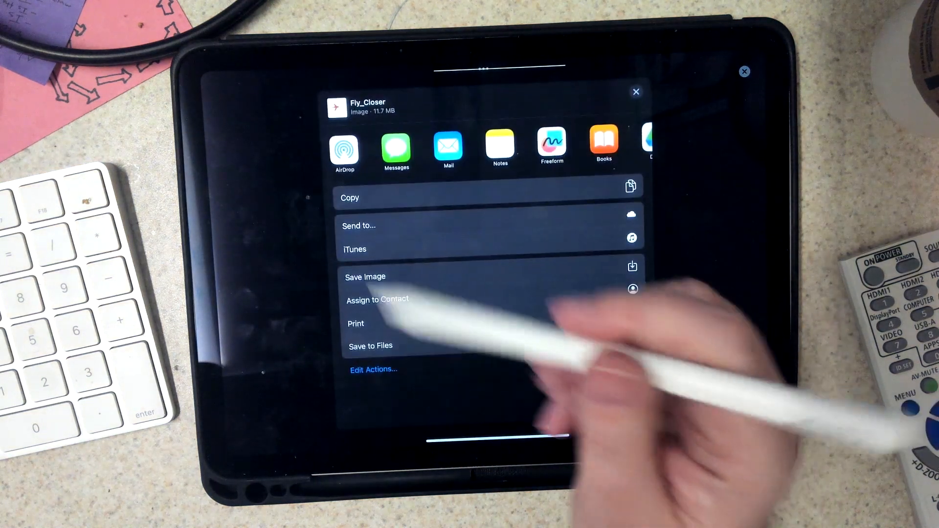
AirDrop the Fly_Closer image to your own device and close the share sheet.
left_click(341, 148)
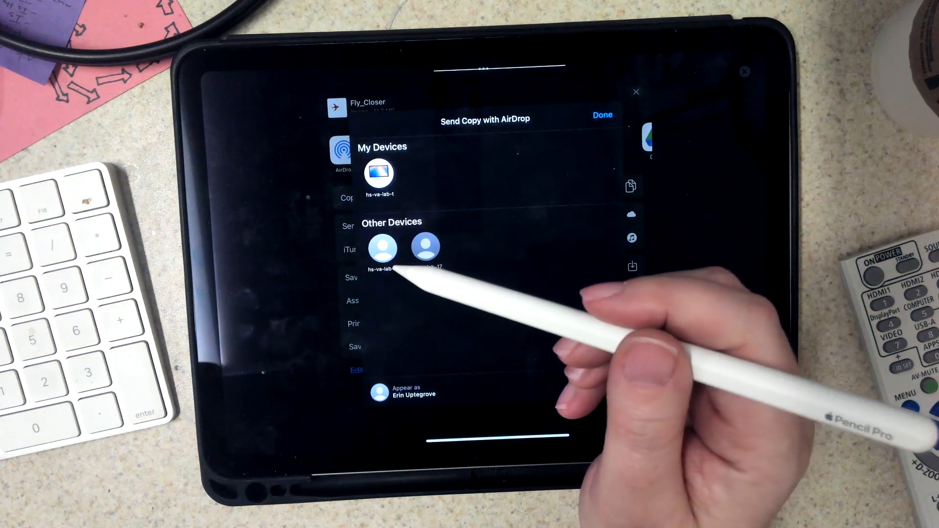
left_click(380, 175)
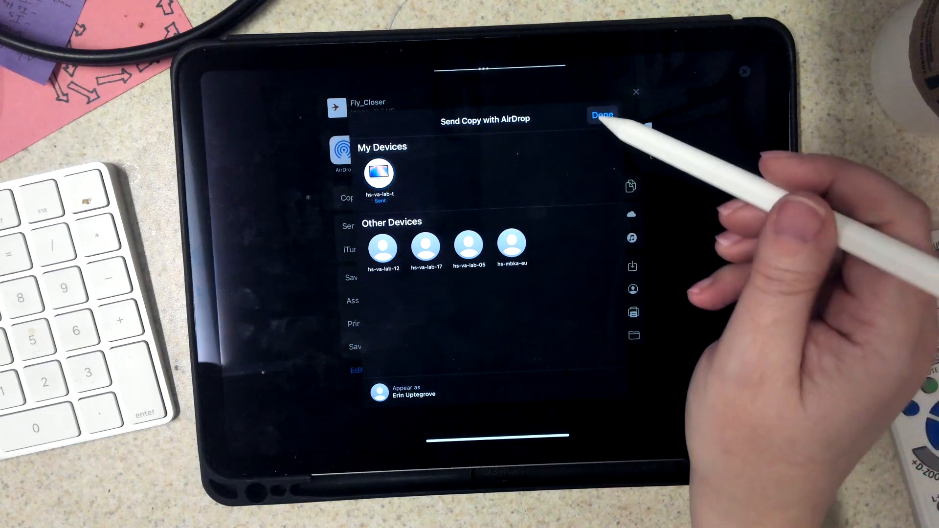
left_click(602, 115)
left_click(636, 92)
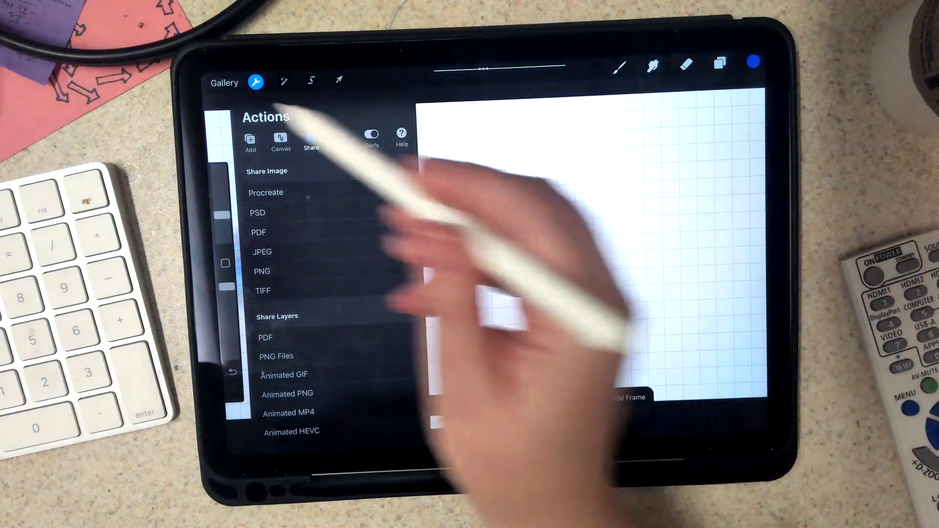
Open the Fly Away animation from the gallery and review its frame layers.
left_click(223, 82)
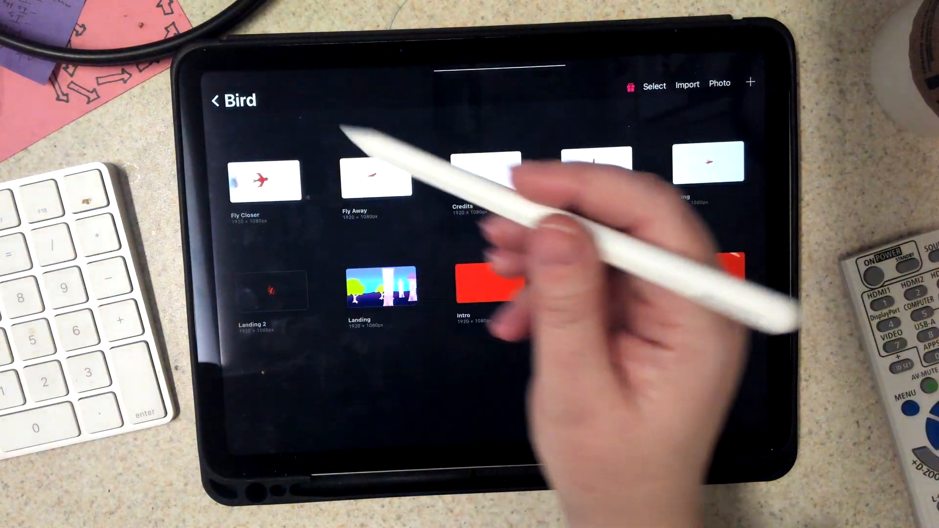
left_click(410, 183)
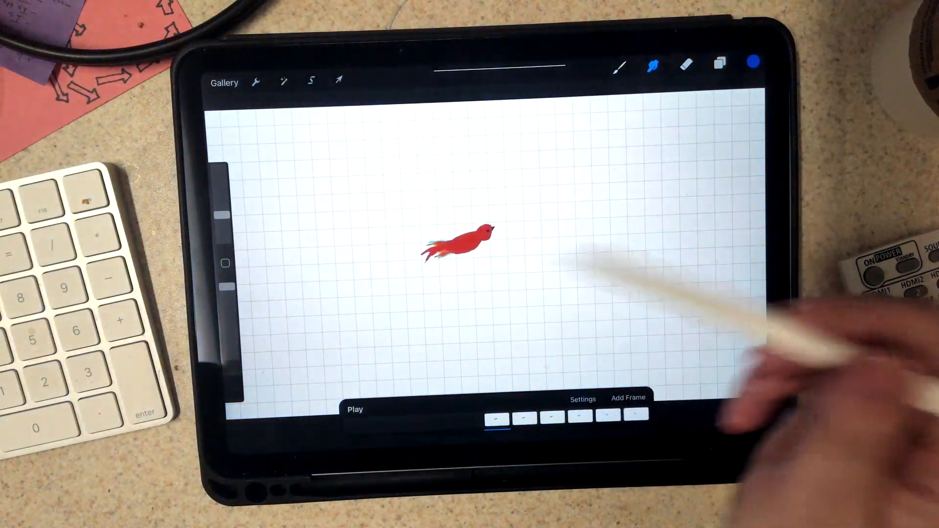
left_click(719, 62)
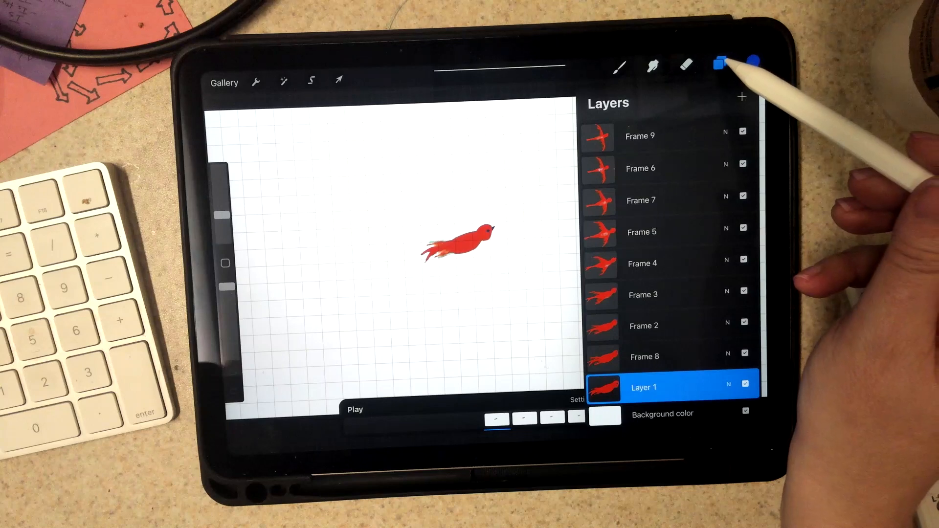
left_click(652, 66)
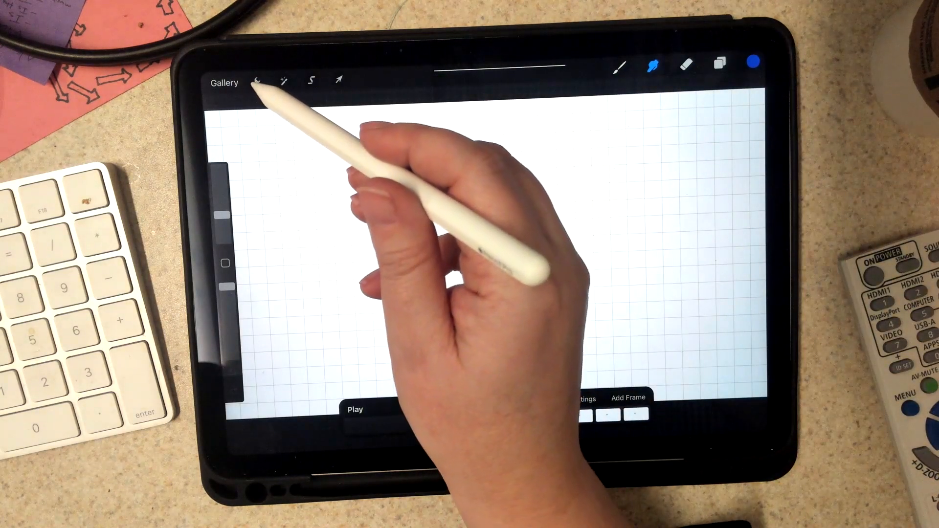
Share the Fly Away layers as PNG files by AirDrop to your own device and close the share sheet.
left_click(255, 81)
left_click(292, 357)
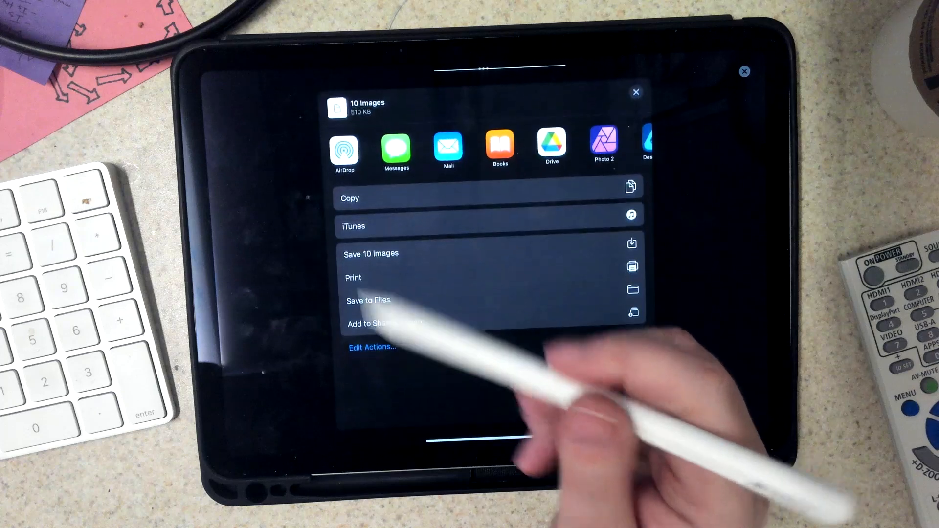
left_click(348, 149)
left_click(380, 174)
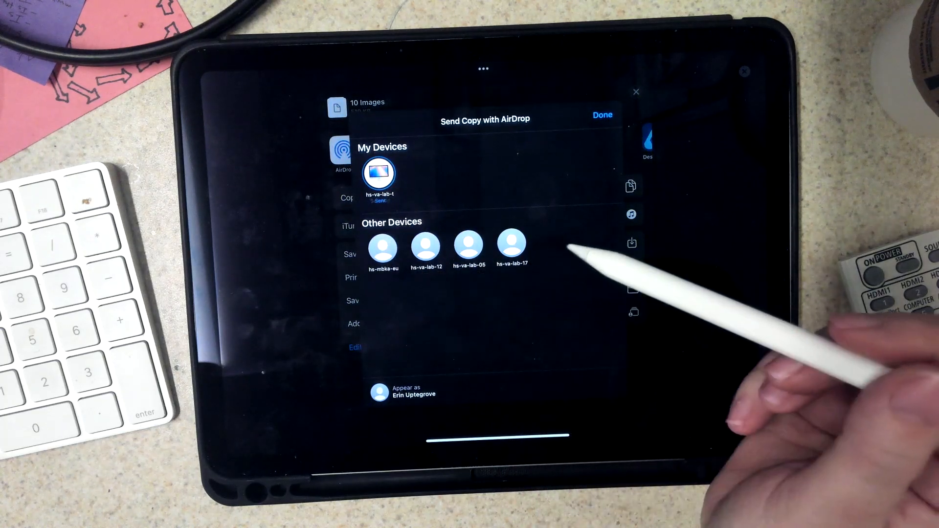
left_click(602, 115)
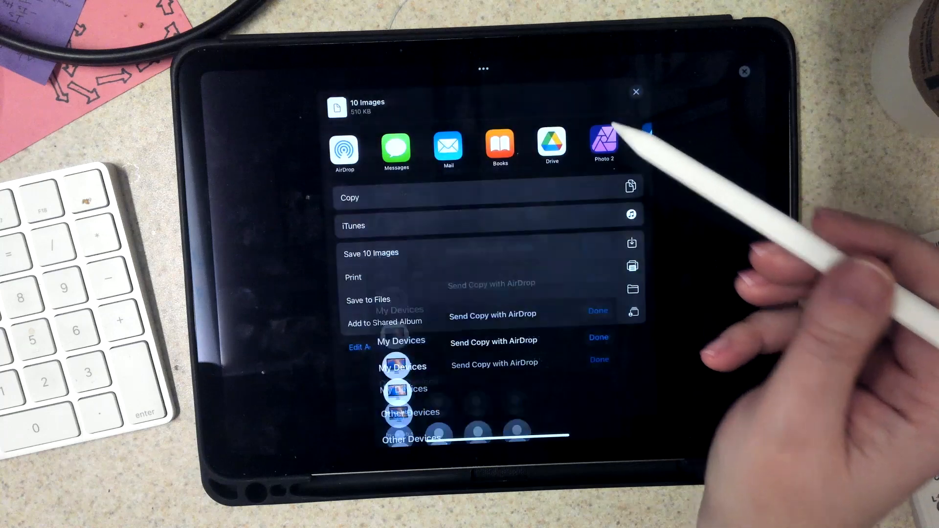
left_click(636, 91)
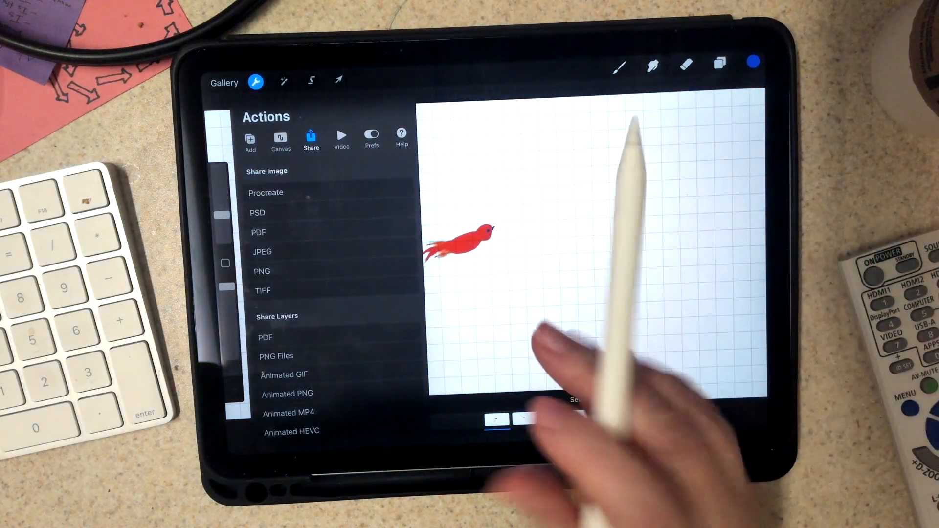
Switch to Procreate Dreams and open the Demo project.
left_click(525, 147)
left_click_drag(450, 409, 467, 257)
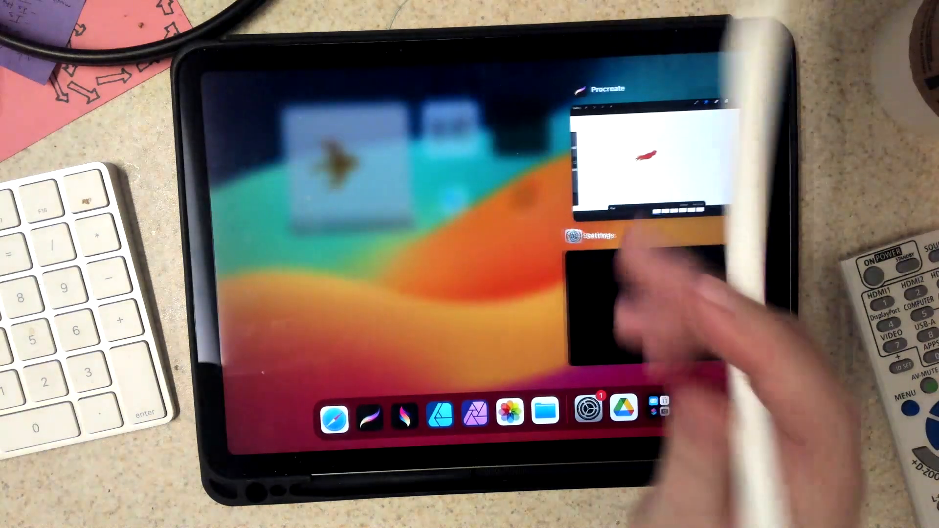
left_click(405, 422)
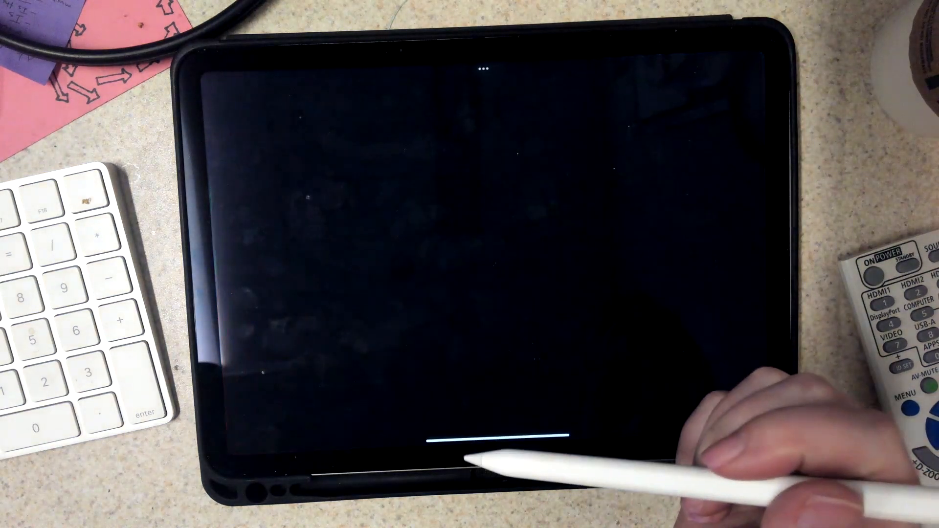
left_click(313, 201)
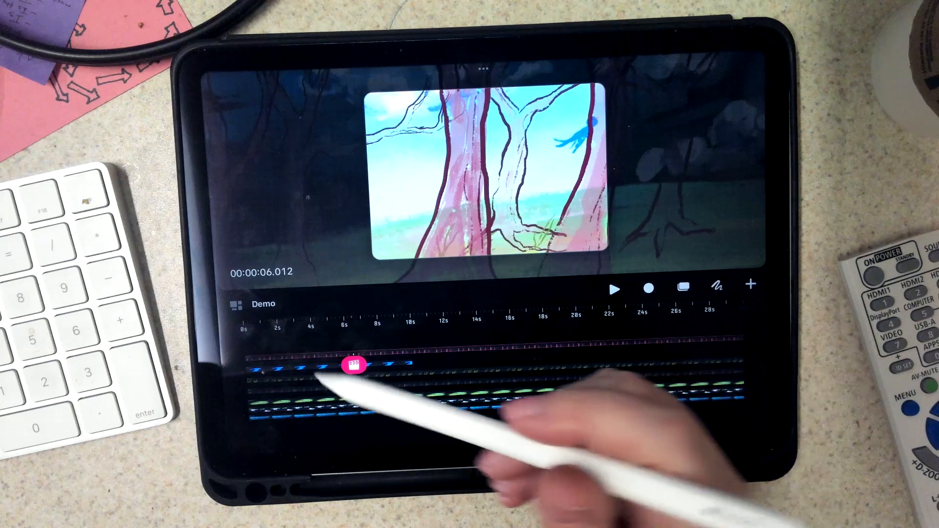
Try an advanced export of the Demo project as frames as images in .png, then cancel it.
left_click(264, 304)
left_click(293, 349)
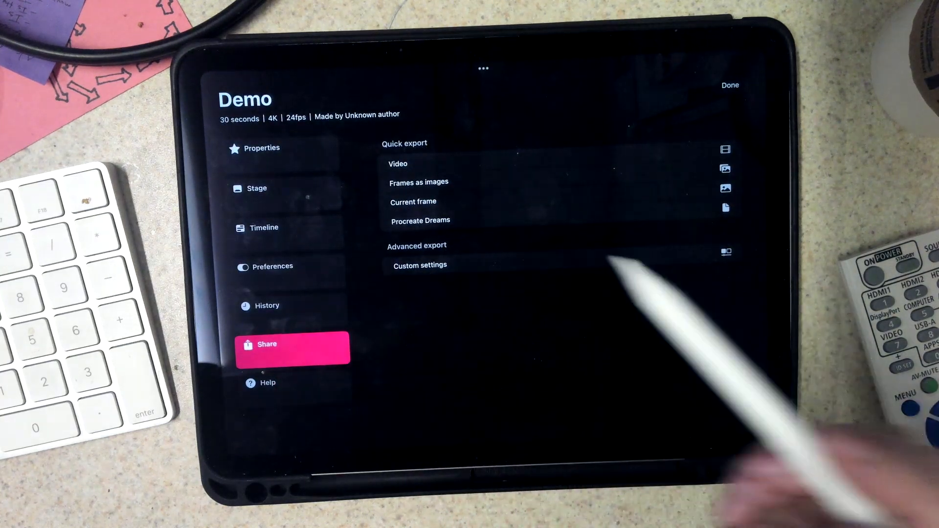
left_click(727, 253)
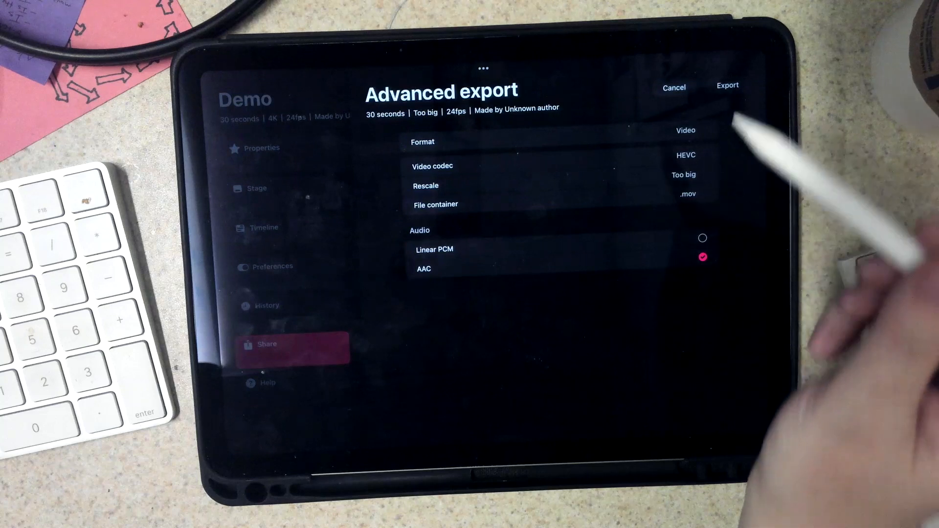
left_click(686, 130)
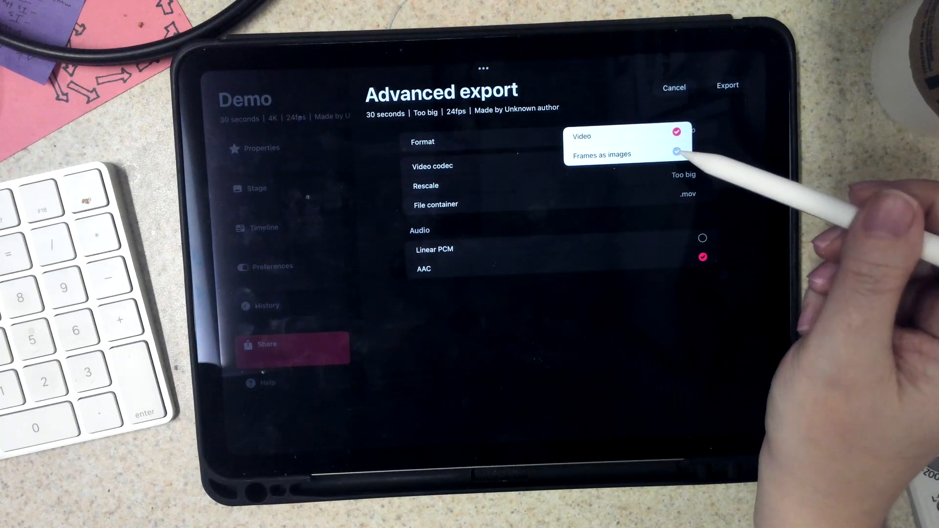
left_click(678, 153)
left_click(687, 185)
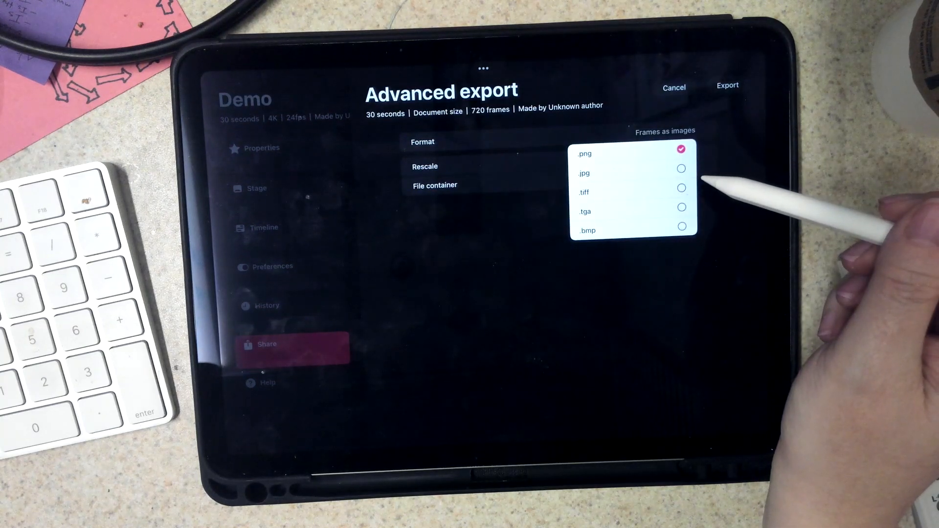
left_click(705, 178)
left_click(674, 88)
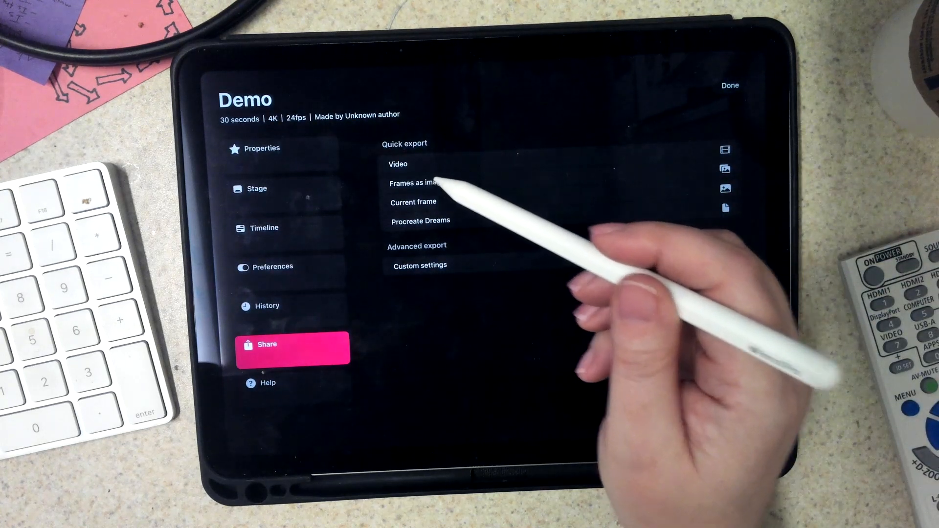
Quick-export the Demo project's frames as images and AirDrop the folder to your own device.
left_click(430, 183)
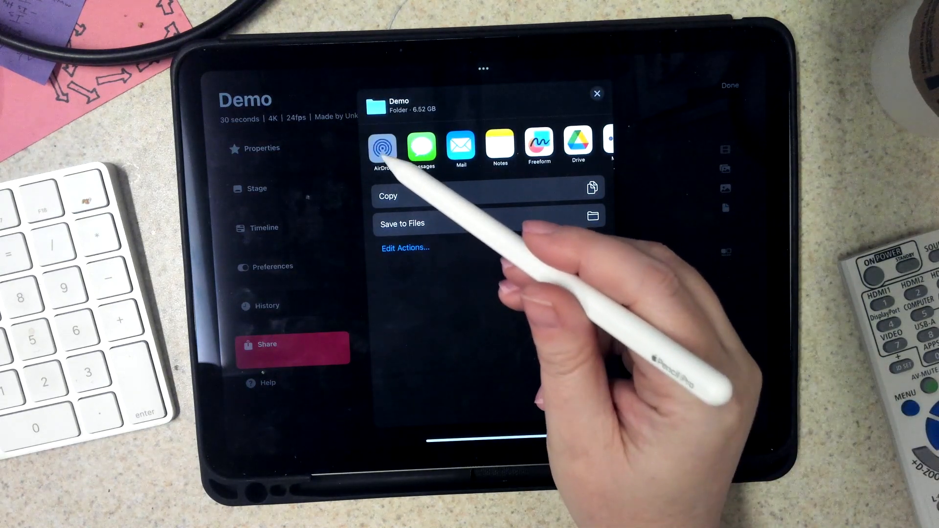
left_click(382, 148)
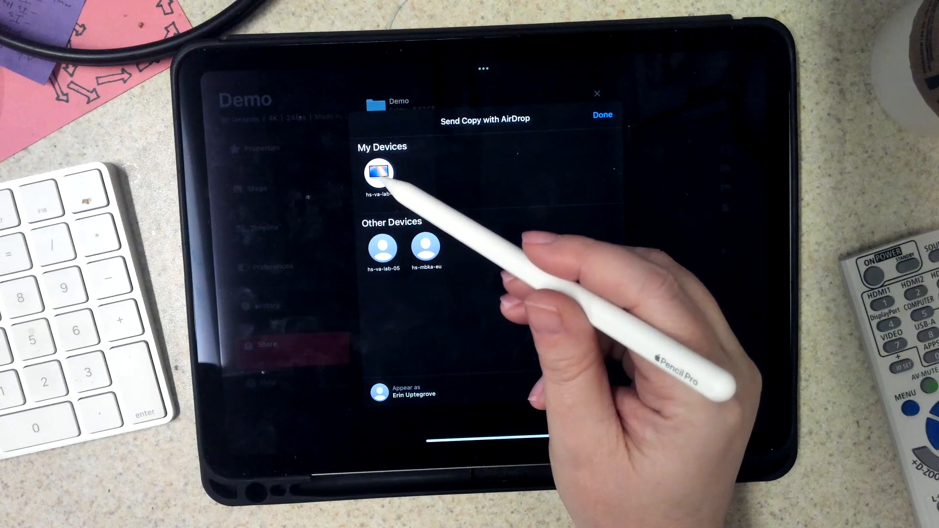
left_click(379, 173)
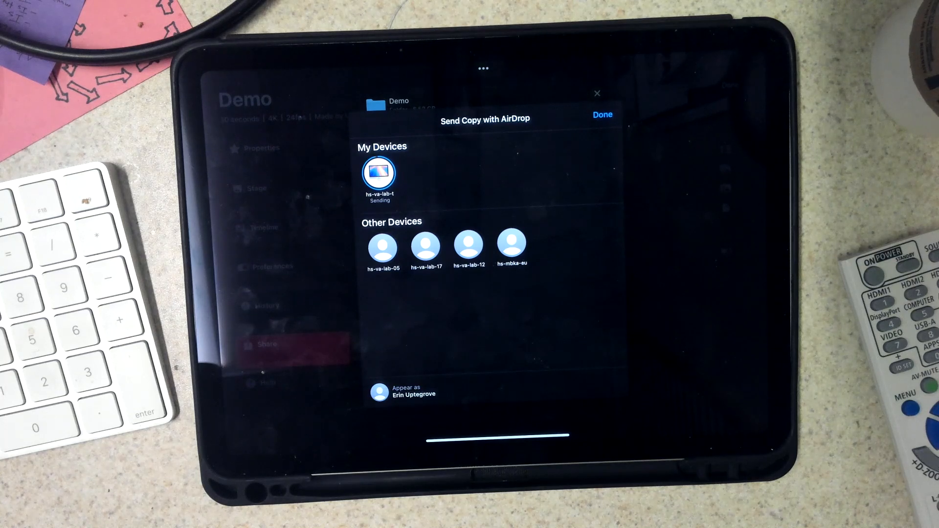
left_click(603, 114)
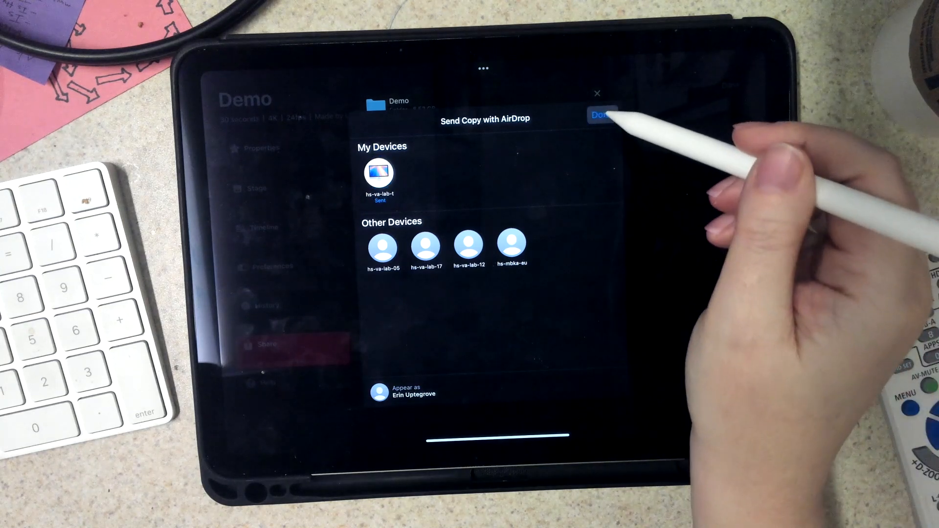
left_click(597, 93)
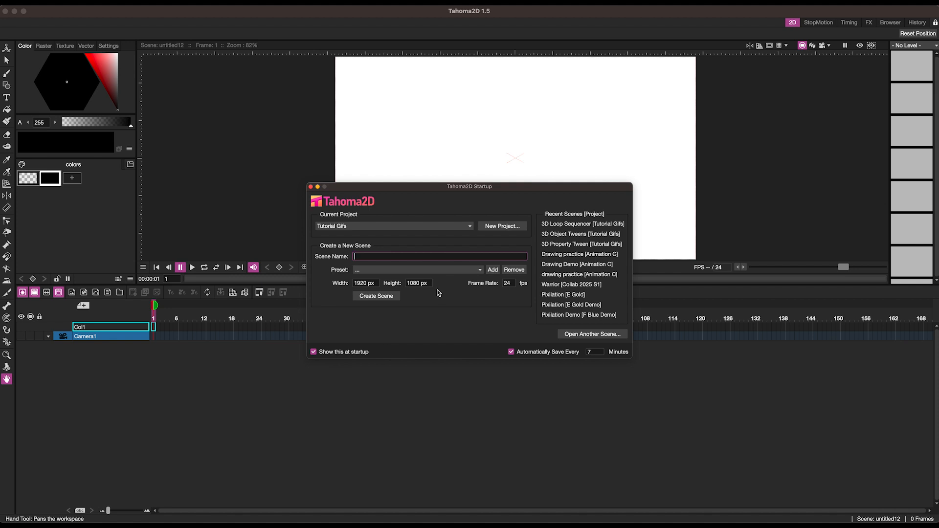
Switch to Tahoma2D and create a new scene named Import Demo in the Tutorial Gifs project.
left_click(453, 228)
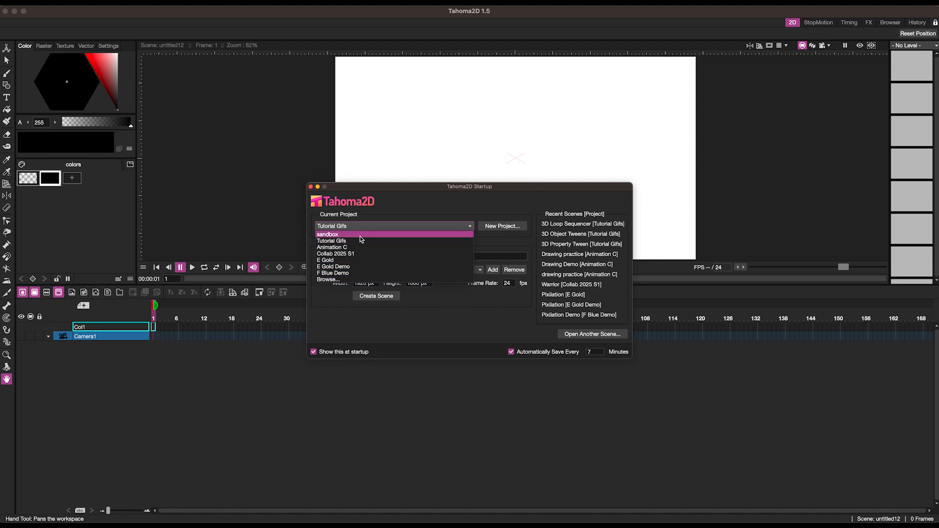
left_click(493, 212)
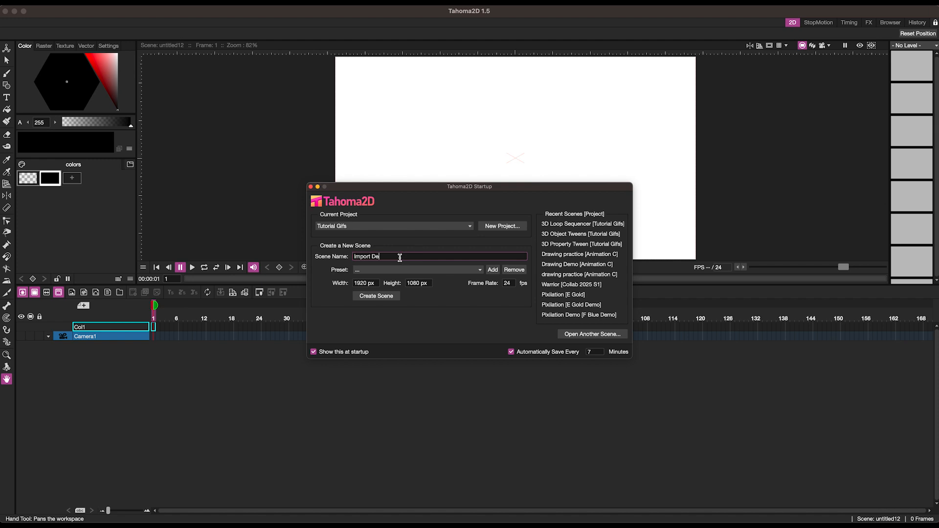
left_click(372, 295)
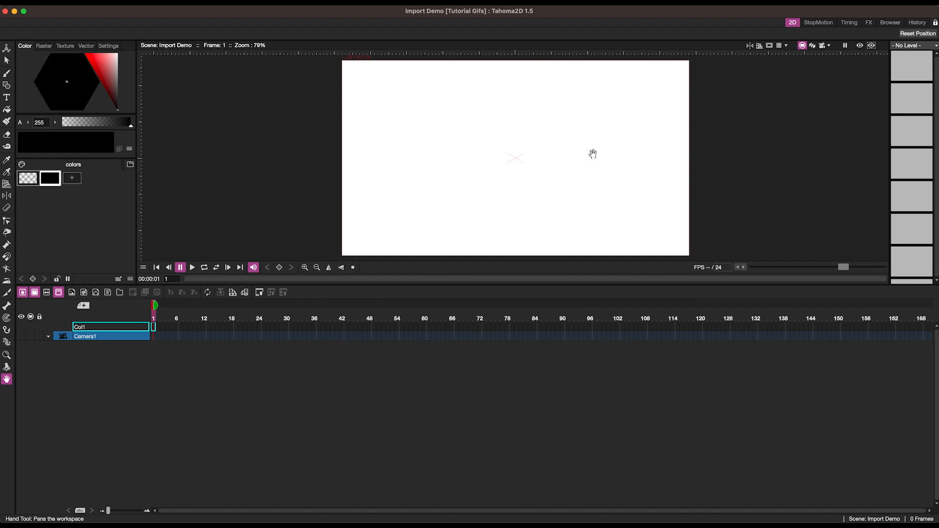
In the file browser, navigate to Downloads > Sequence Import Demo > Correct Name Format.
left_click(885, 24)
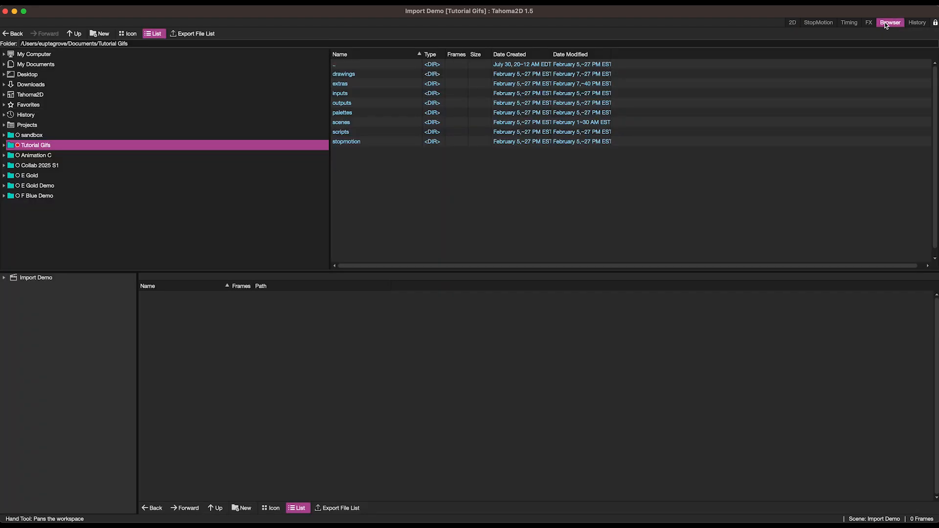
left_click(32, 85)
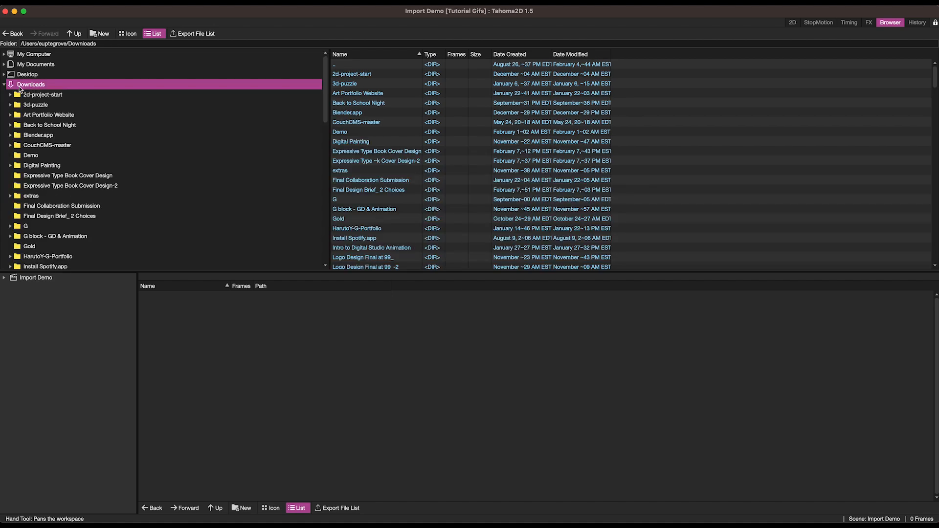
scroll(363, 207, "down", 6)
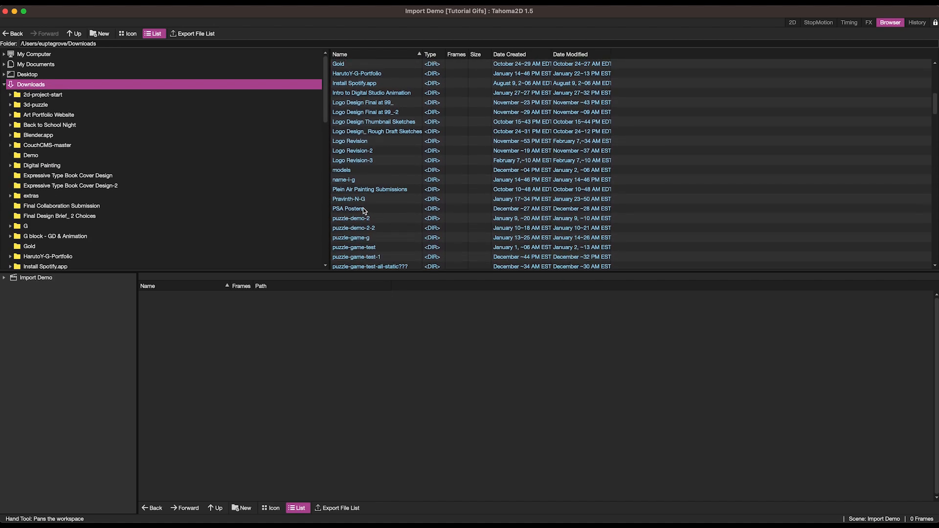
scroll(362, 210, "down", 3)
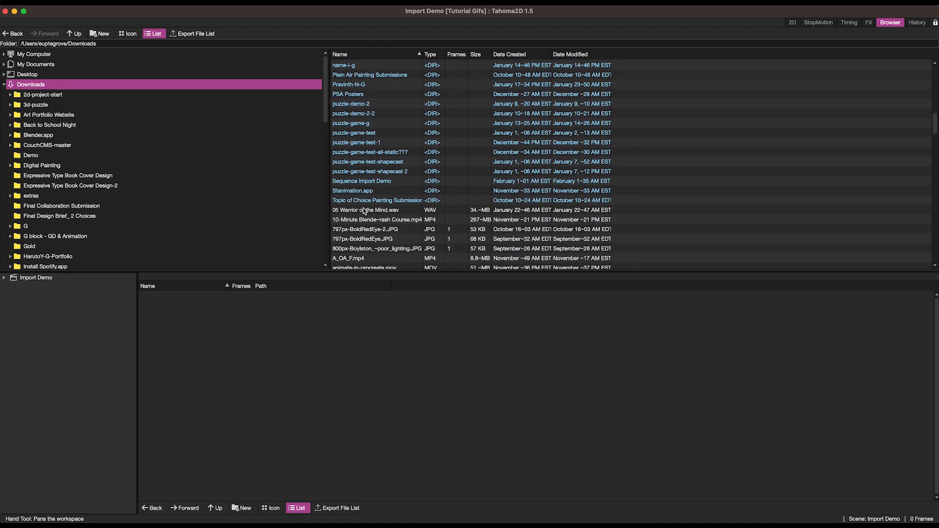
double_click(347, 184)
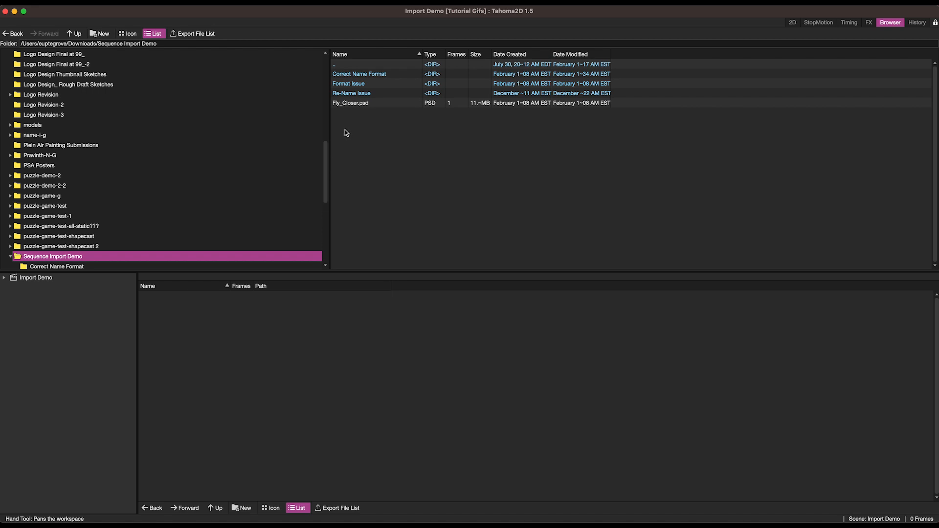
left_click(348, 75)
double_click(351, 77)
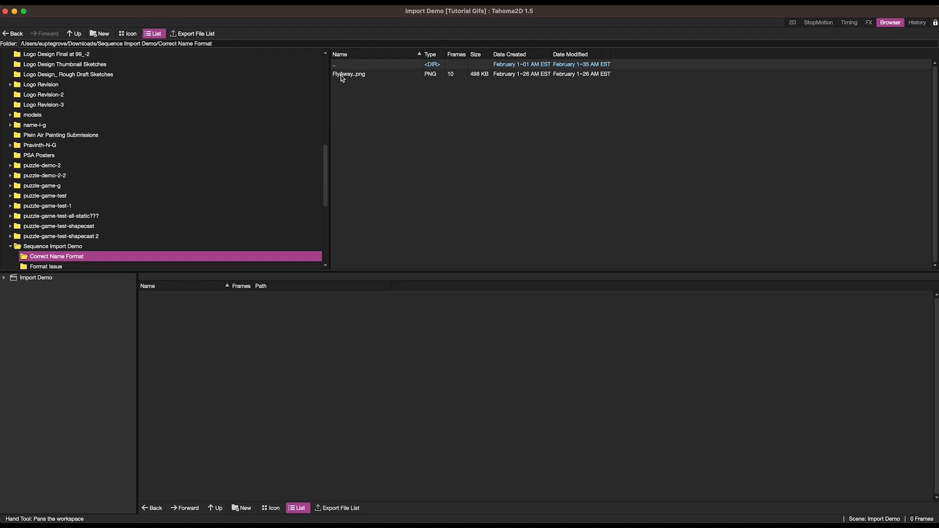
Import the FlyAway frame sequence into the scene by dragging FlyAway.0001.png from Finder into the 2D viewer.
left_click(342, 75)
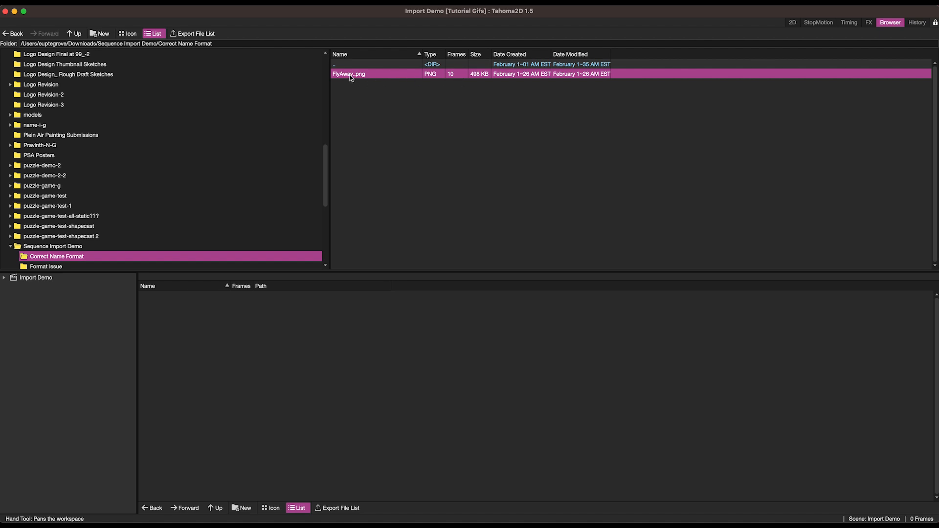
right_click(350, 77)
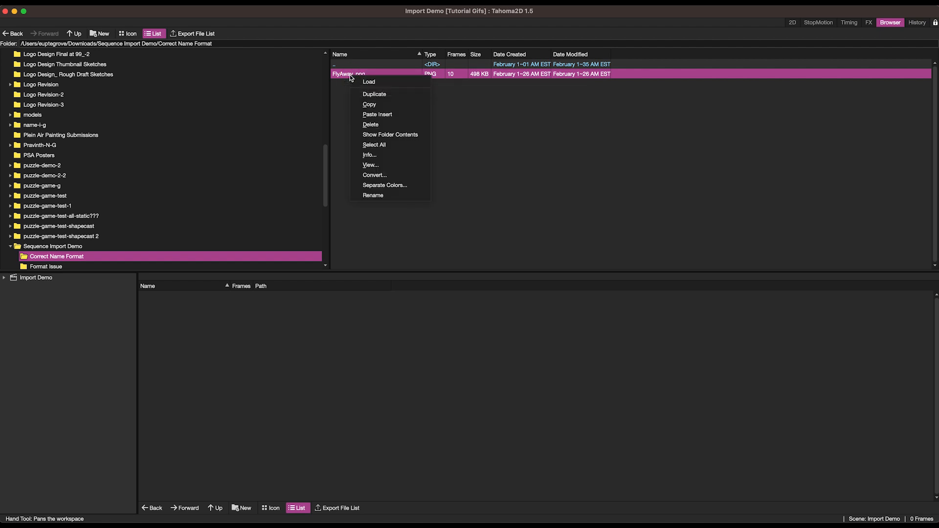
left_click(792, 22)
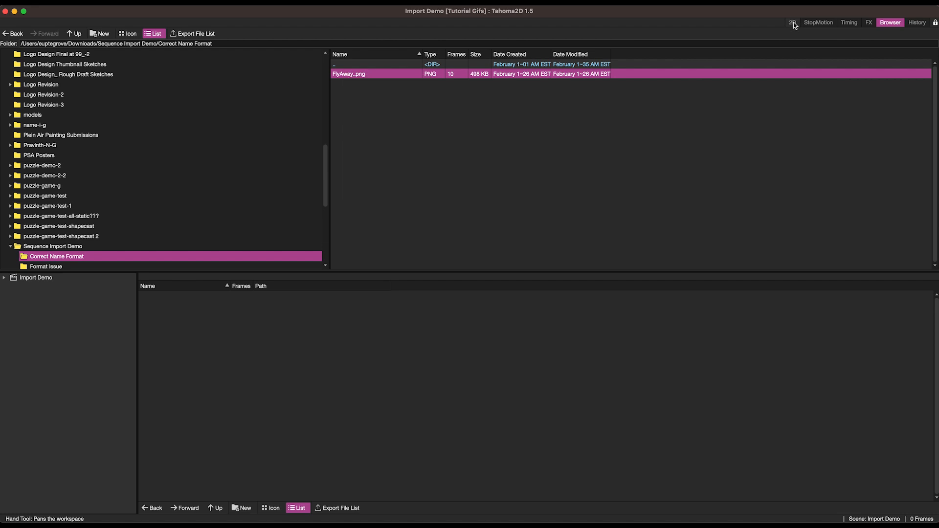
left_click(792, 23)
left_click(282, 508)
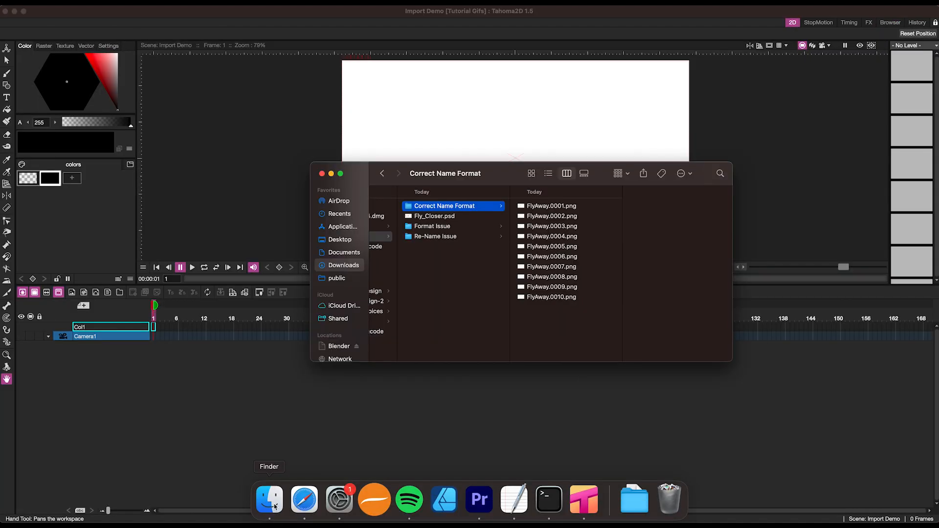
left_click(540, 210)
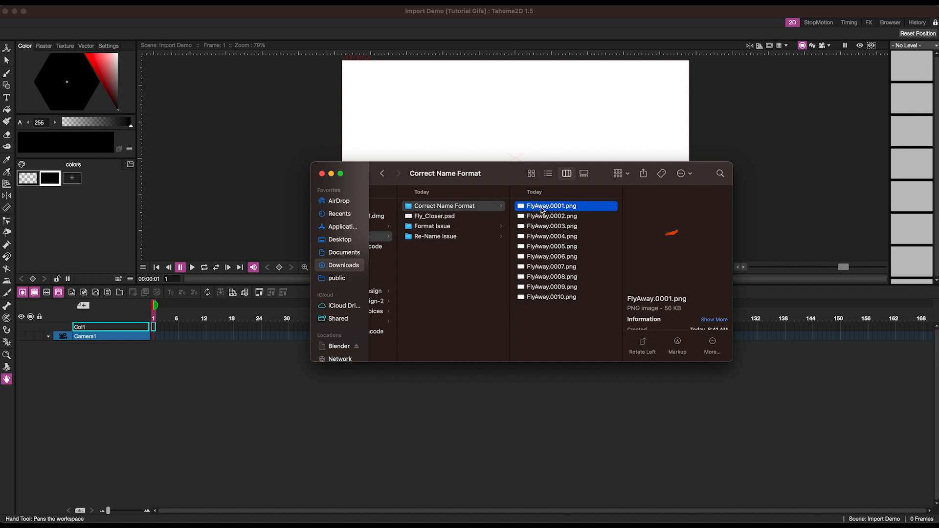
left_click_drag(541, 209, 507, 132)
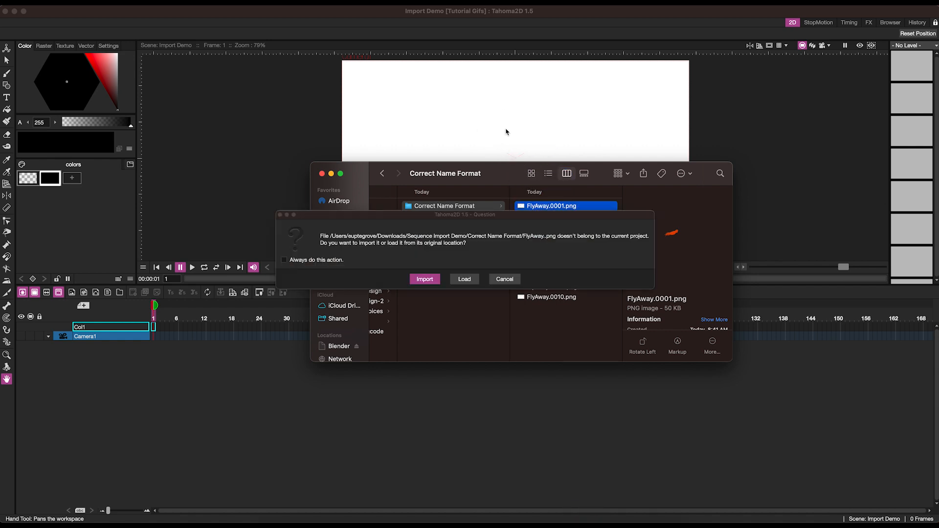
left_click(424, 279)
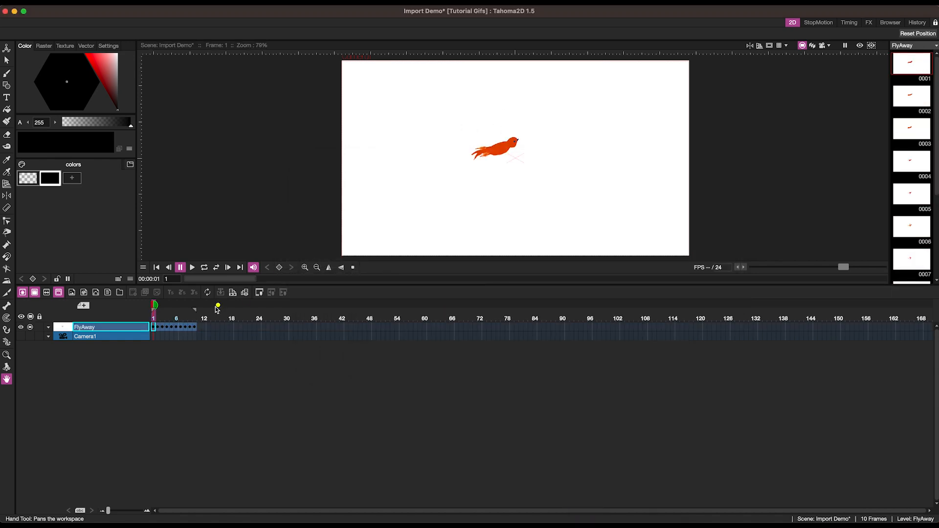
Step through the frames of the FlyAway column to check the imported animation.
left_click(158, 329)
left_click(172, 328)
left_click(178, 328)
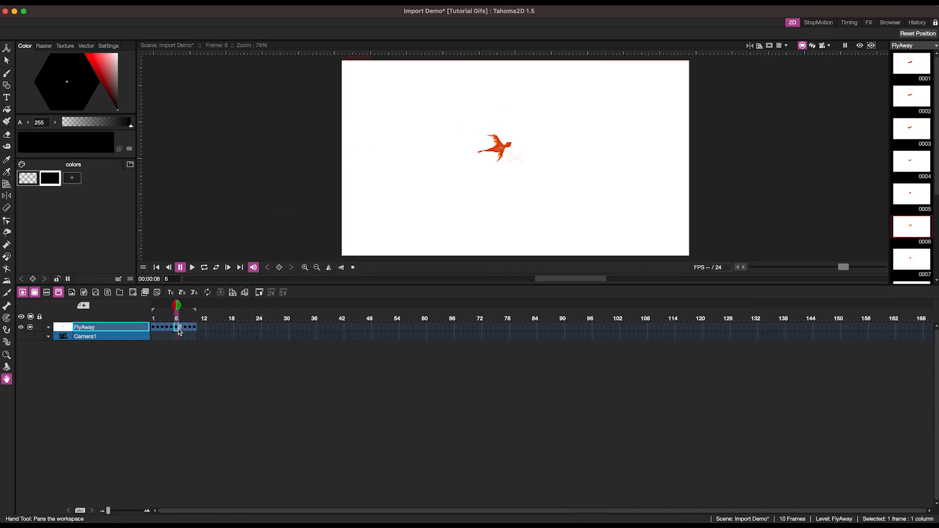
left_click(154, 328)
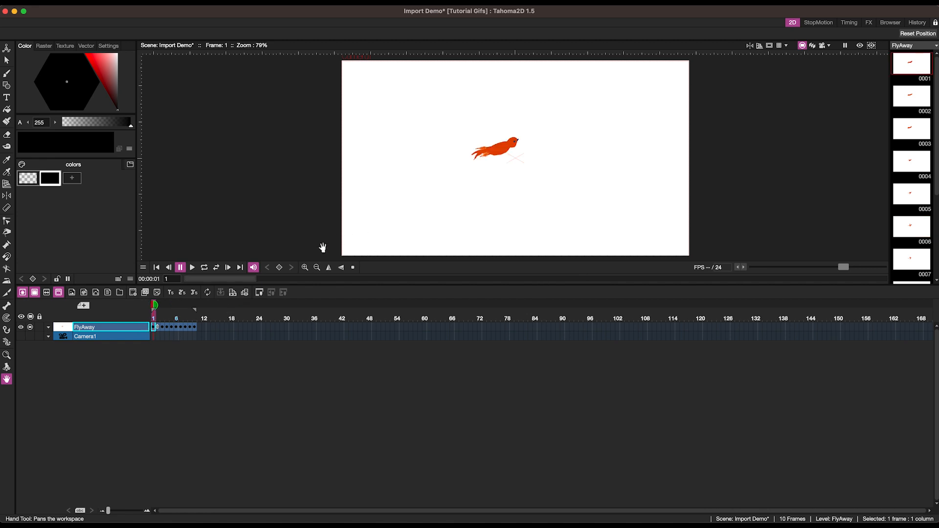
Return to the browser and open the Re-Name Issue folder to inspect its numbered PNG files.
mouse_move(336, 523)
left_click(890, 22)
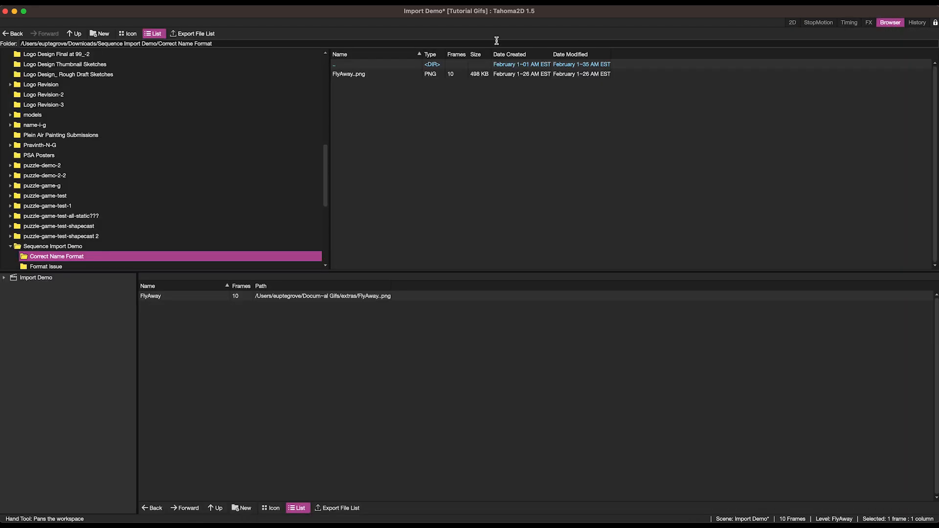
left_click(69, 246)
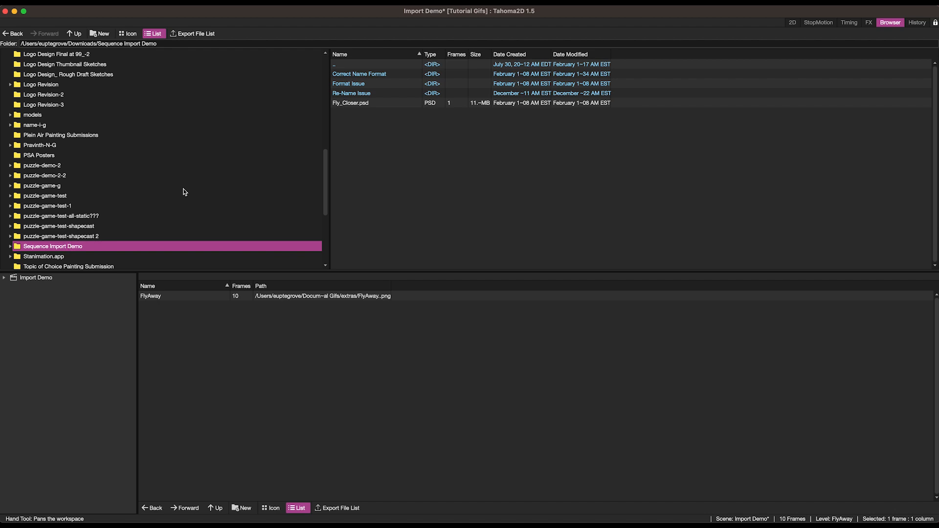
double_click(346, 93)
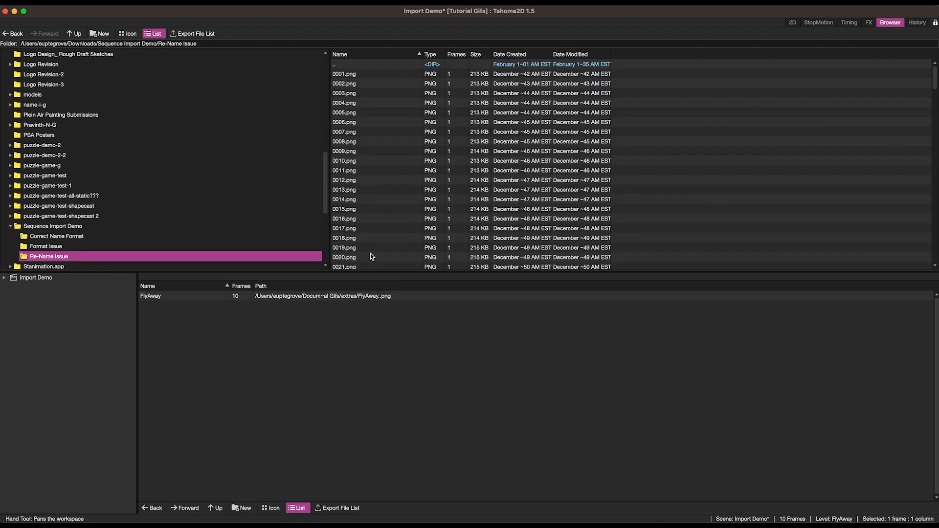
scroll(371, 255, "down", 4)
scroll(371, 255, "up", 4)
left_click(356, 74)
key("Down")
key("Down")
key("Down")
key("Down")
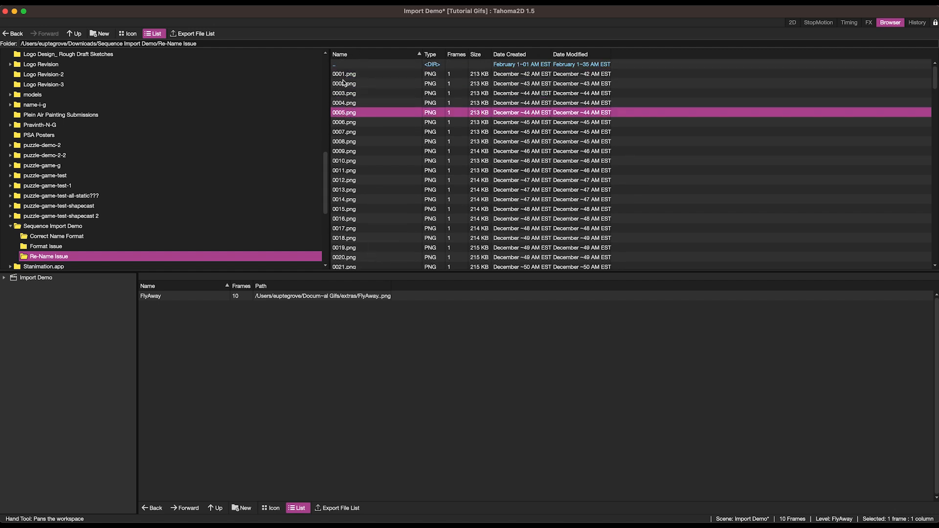
Open the Format Issue folder and inspect its individual Fly_Away image files.
left_click(84, 236)
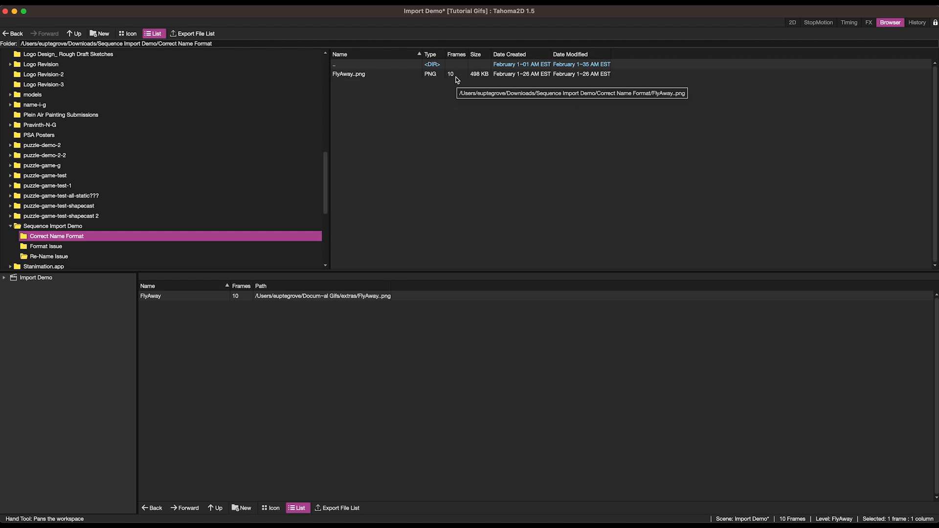
left_click(56, 247)
left_click(363, 76)
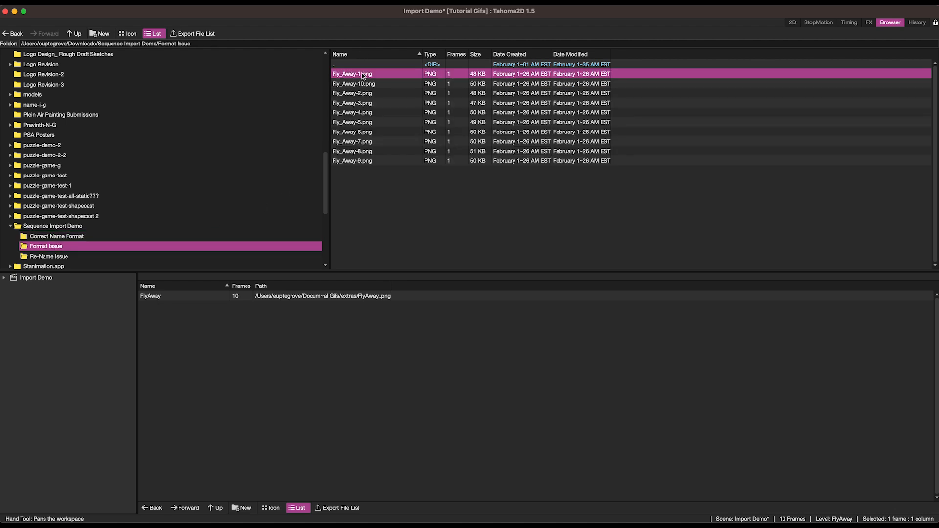
left_click(366, 86)
left_click(364, 101)
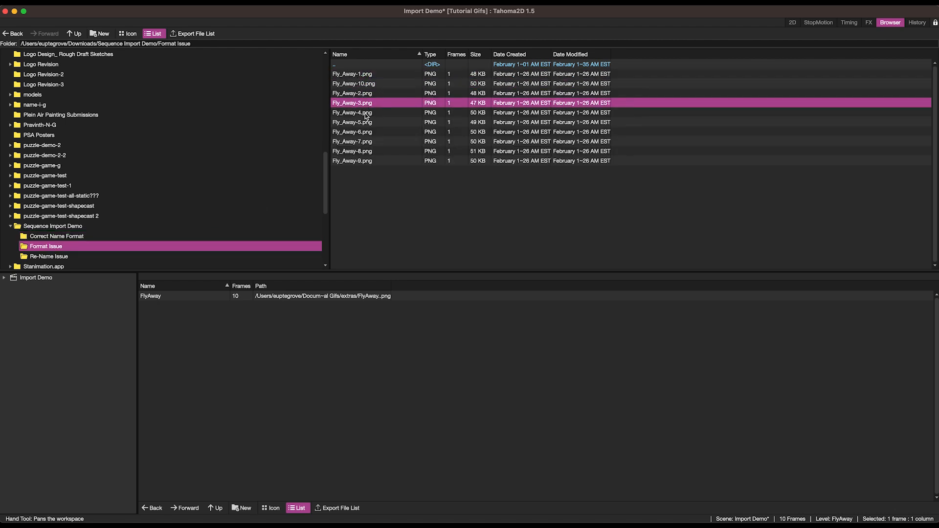
left_click(367, 122)
left_click(368, 151)
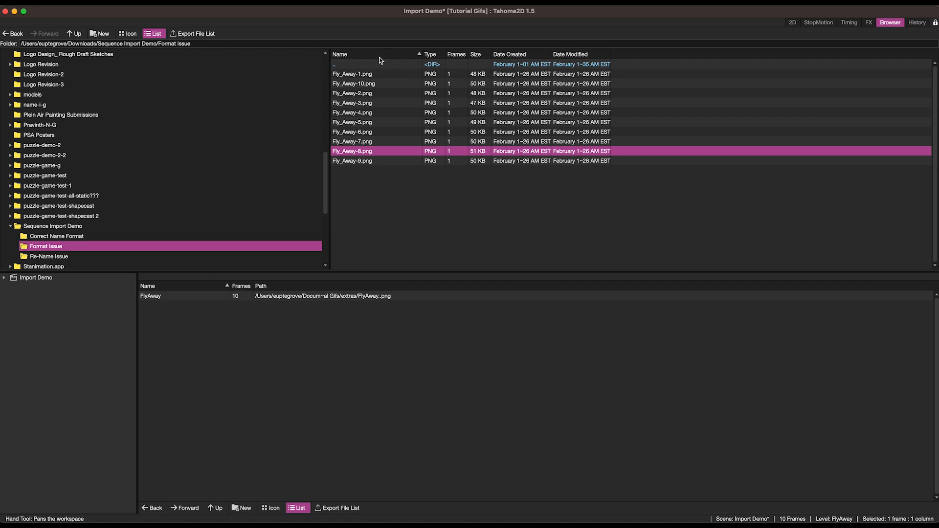
Rename the Fly_Away- image sequence in the Format Issue folder as an animation level named FlyingAway.
left_click(356, 74)
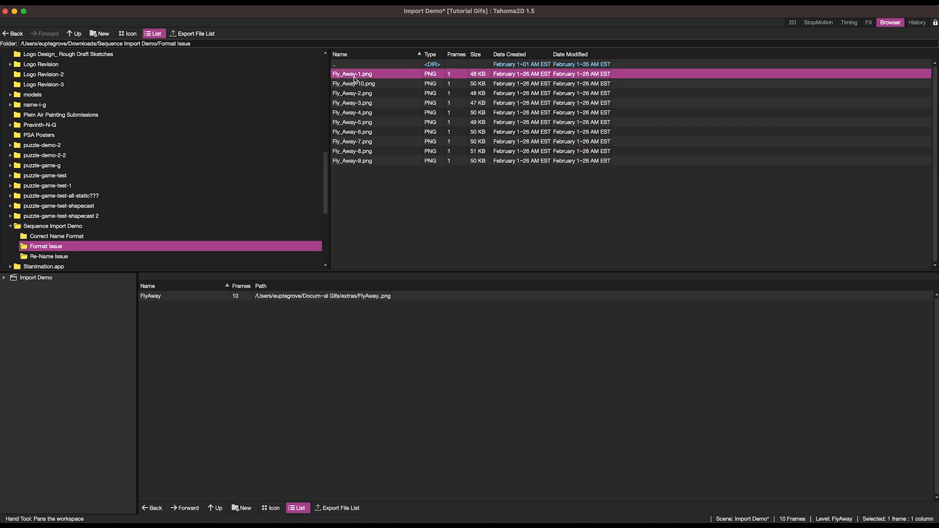
right_click(358, 77)
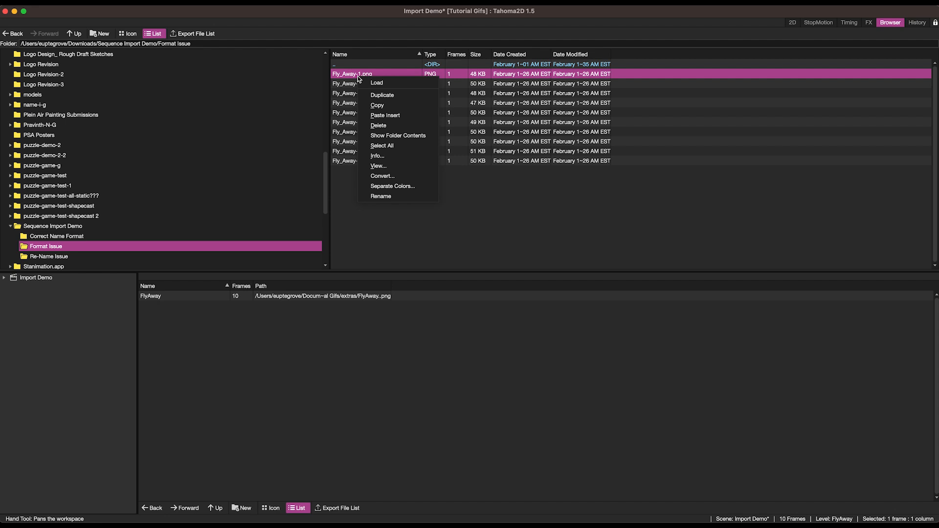
left_click(389, 195)
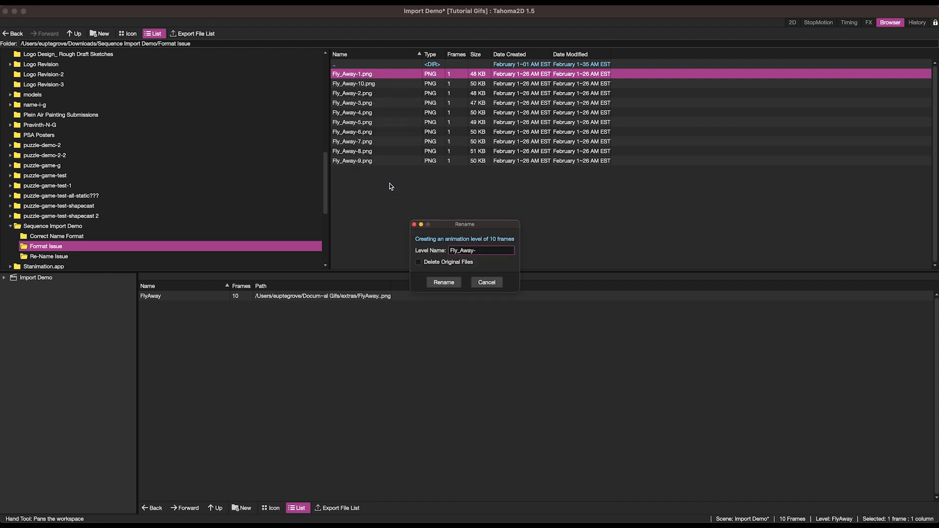
left_click(461, 250)
key("BackSpace")
type("ing")
left_click(443, 283)
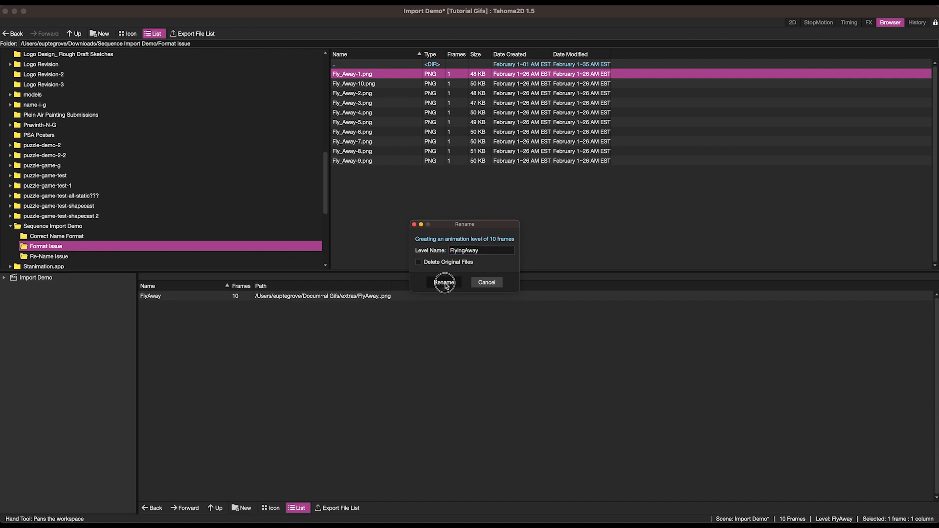
Load the FlyingAway..png level into the scene, choosing to import it into the project.
left_click(364, 171)
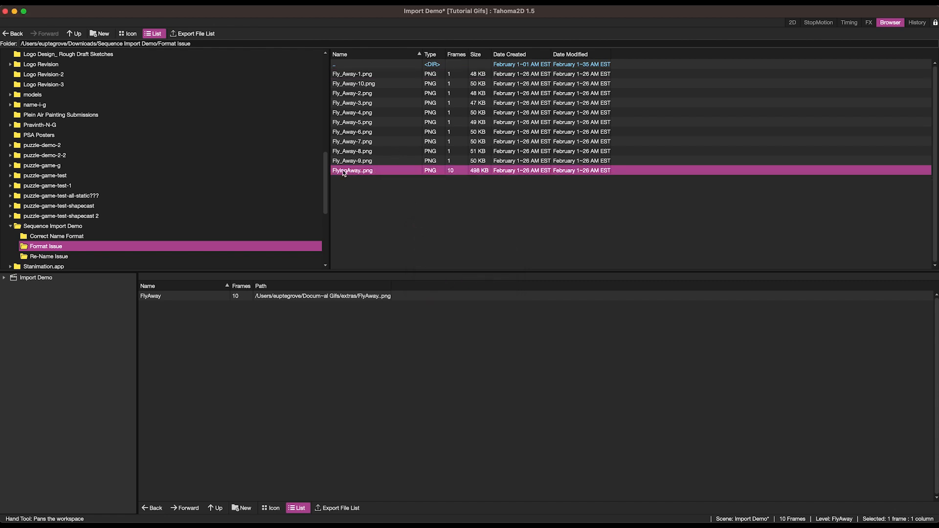
right_click(380, 174)
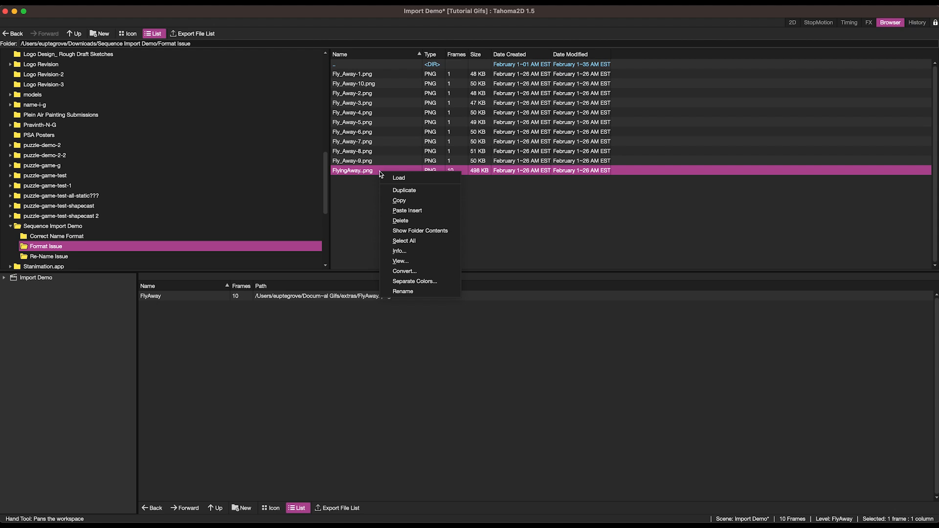
left_click(399, 179)
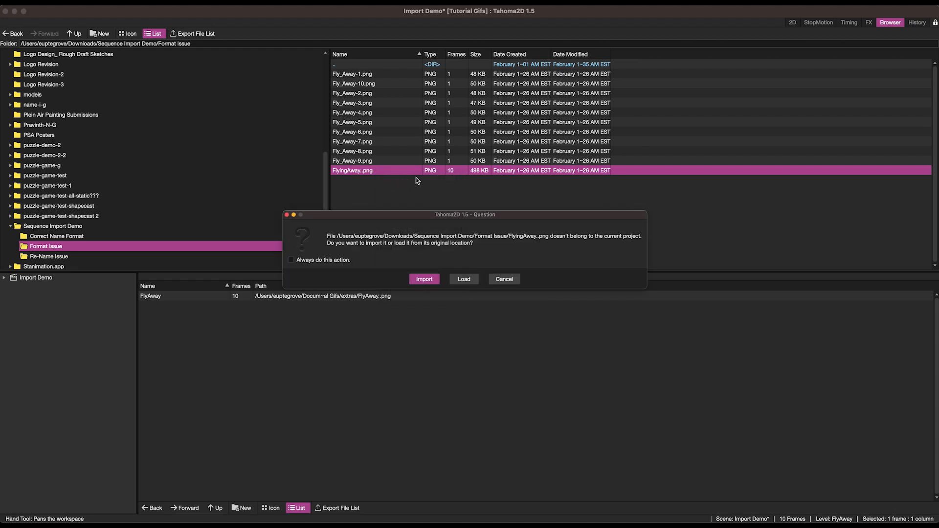
left_click(422, 280)
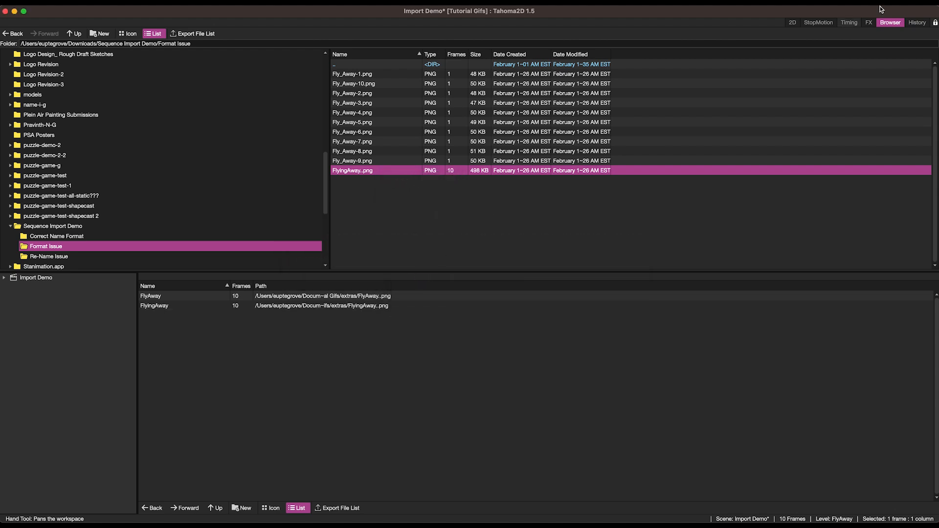
Switch to the 2D room and step through the FlyingAway column's frames.
left_click(792, 22)
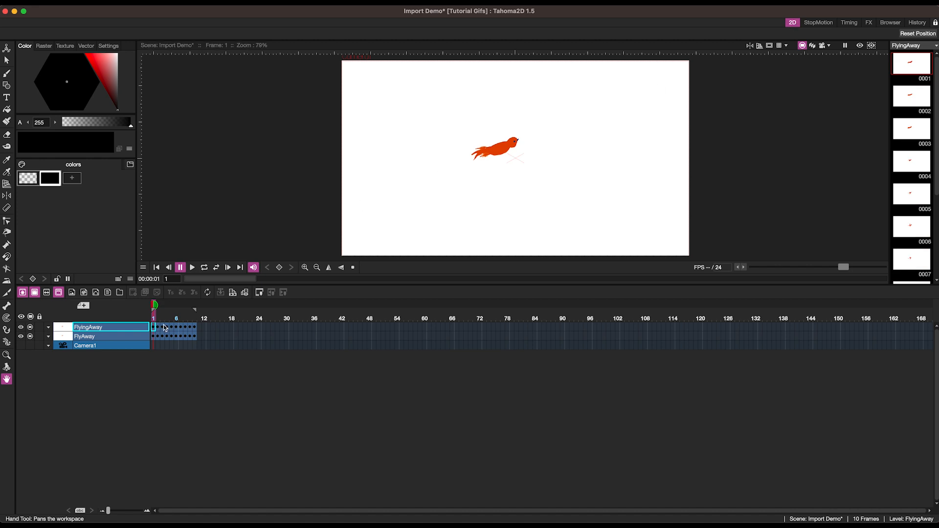
left_click(181, 327)
left_click(194, 327)
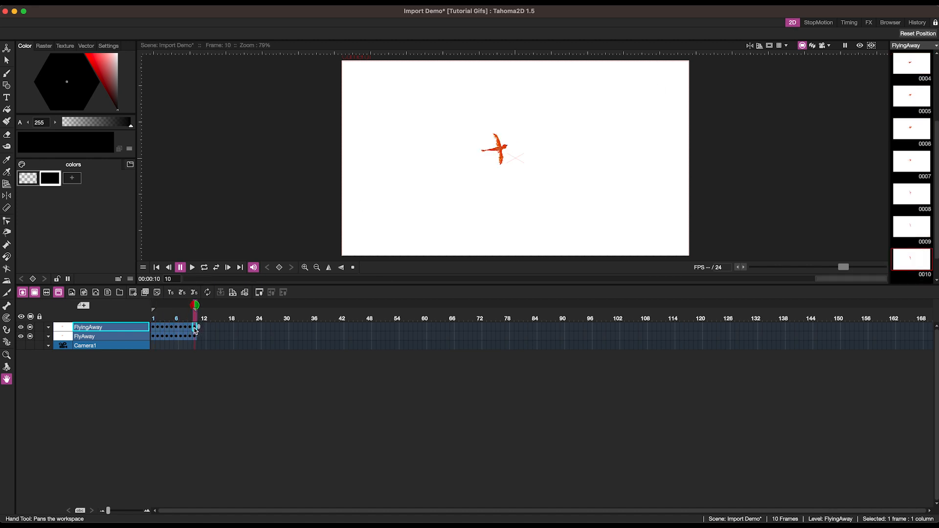
left_click(153, 329)
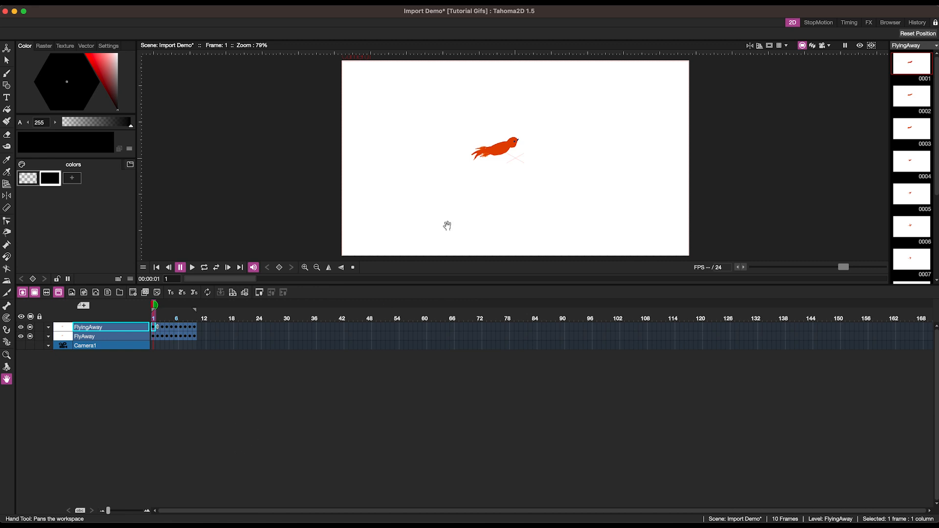
Open the Re-Name Issue folder and try renaming 0001.png, then cancel the rename.
left_click(893, 24)
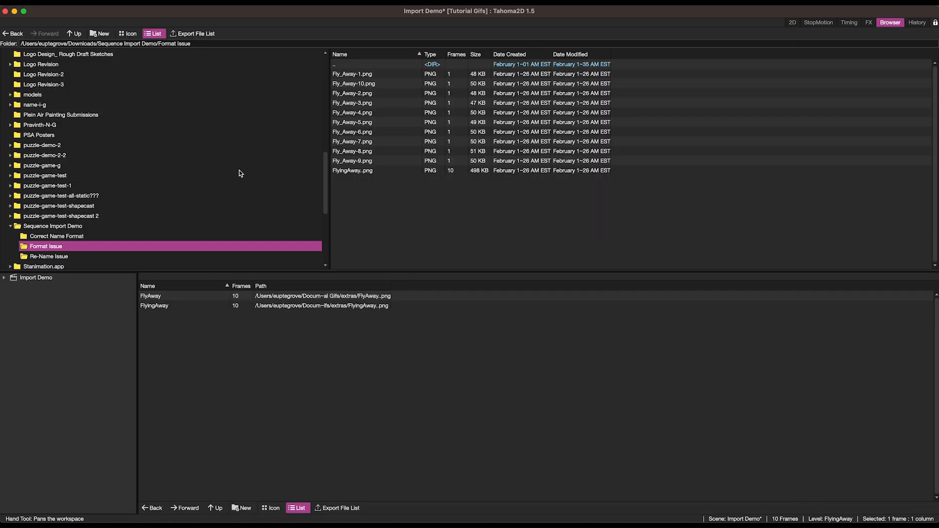
left_click(66, 238)
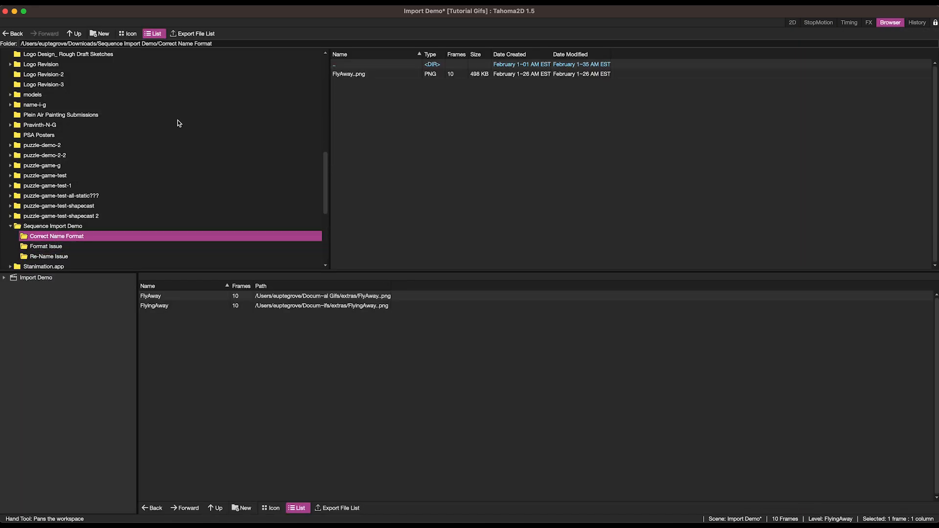
left_click(70, 256)
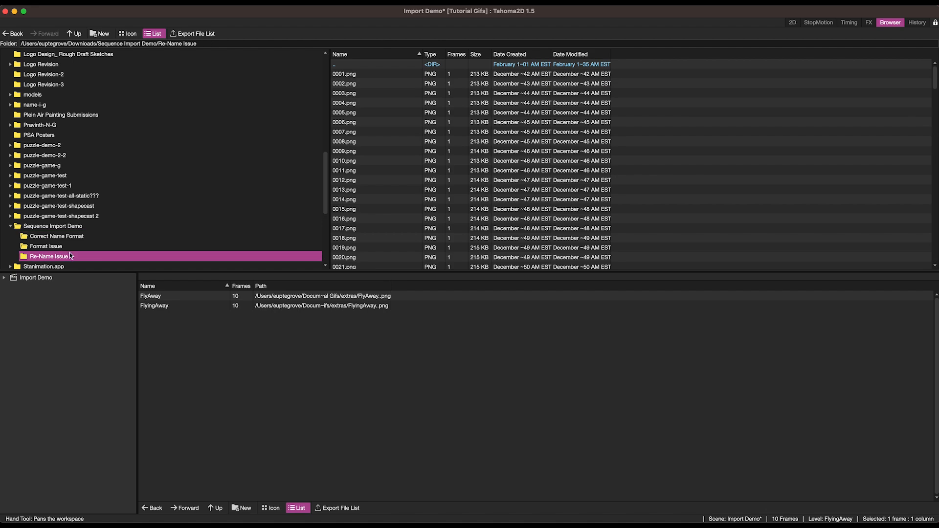
left_click(357, 74)
right_click(344, 74)
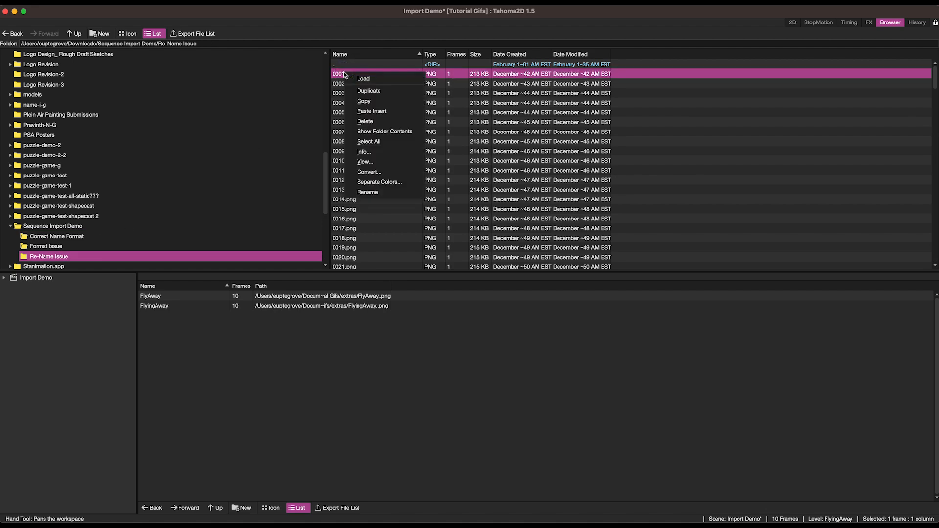
left_click(376, 193)
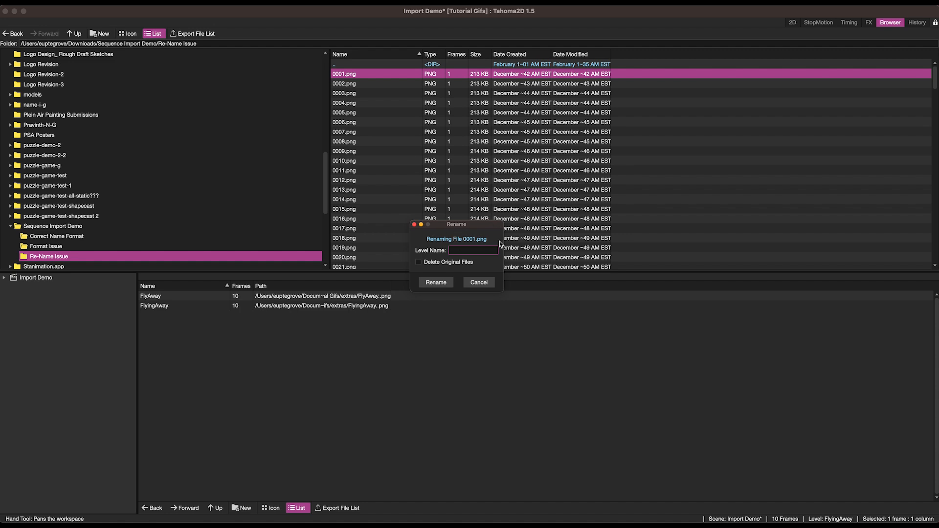
left_click(485, 284)
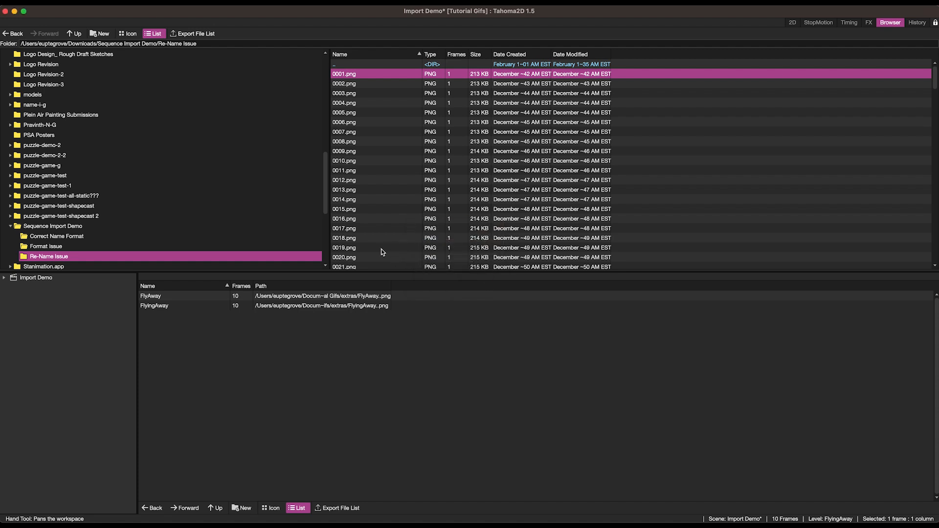
mouse_move(268, 523)
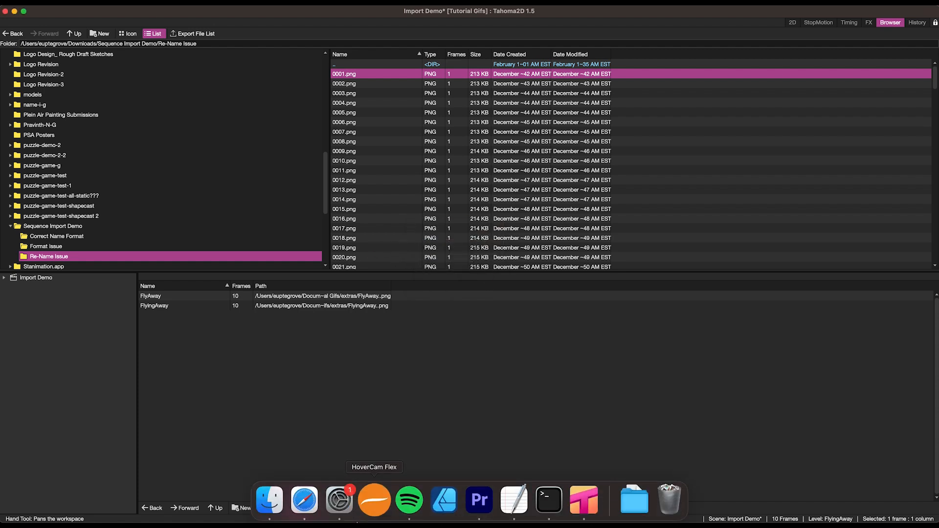
In Finder, select all 120 images in the Re-Name Issue folder and batch rename them with the Name and Index format RenameDemo_, numbered after the name.
left_click(268, 509)
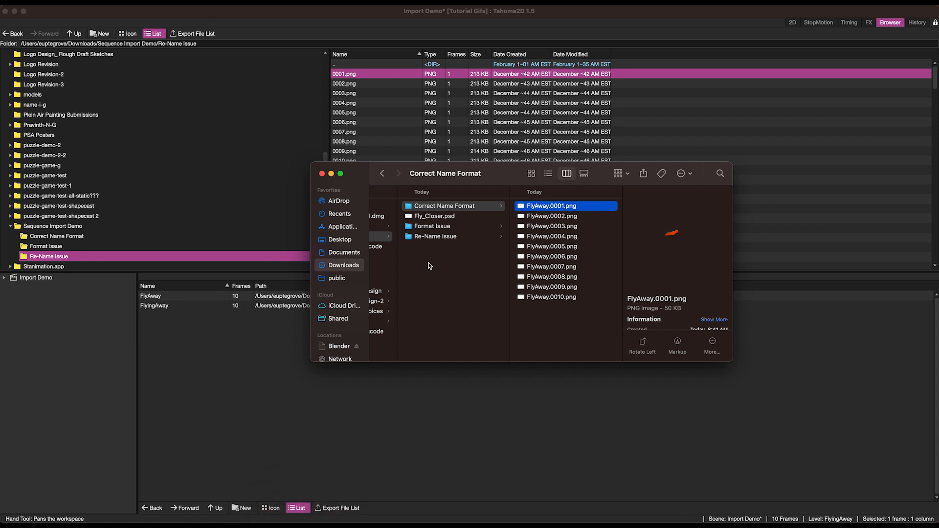
left_click(434, 236)
left_click(551, 206)
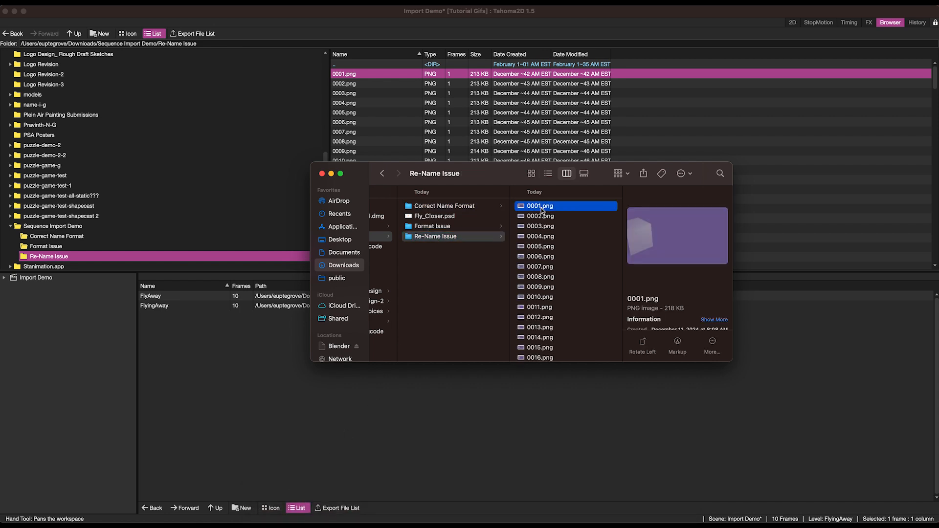
scroll(541, 303, "down", 15)
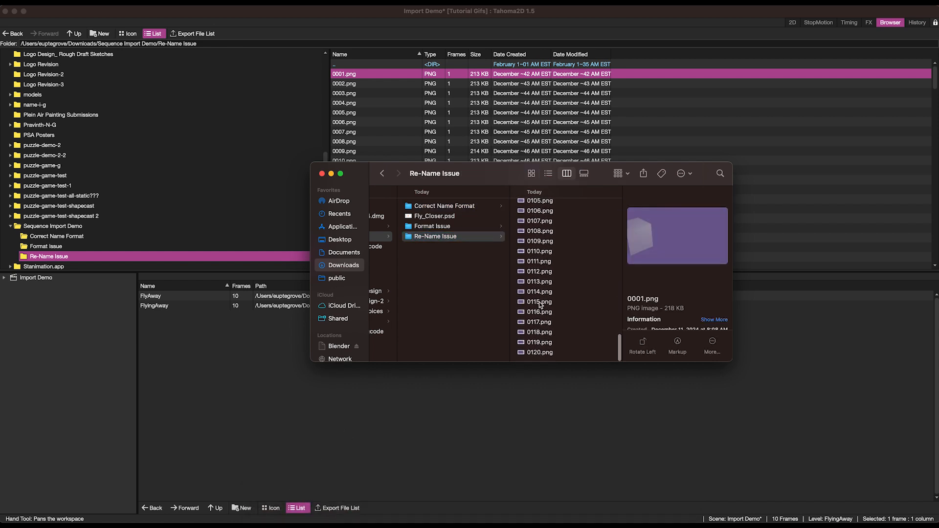
left_click(536, 352, "shift")
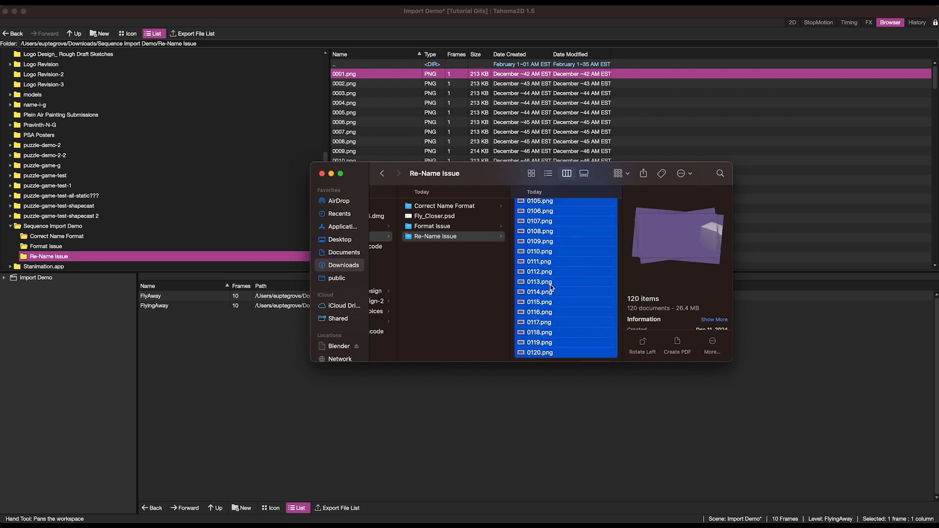
right_click(541, 223)
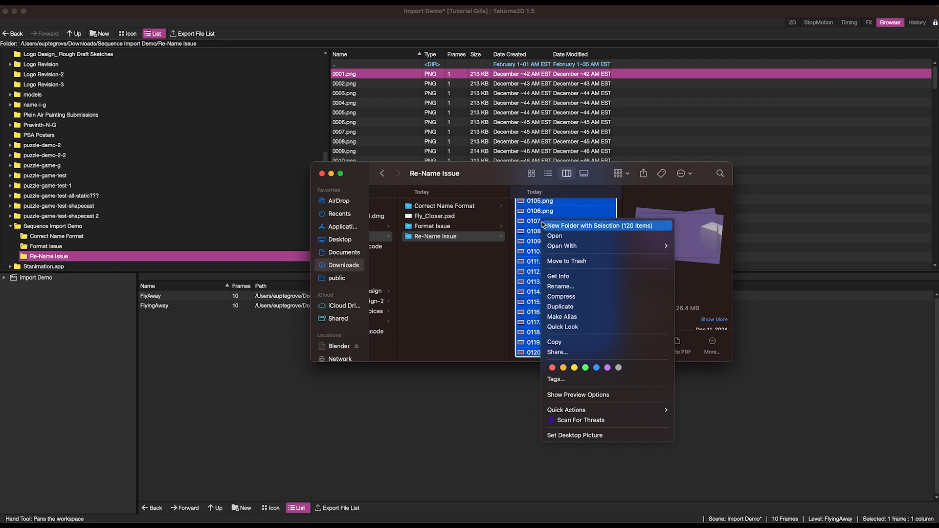
left_click(566, 289)
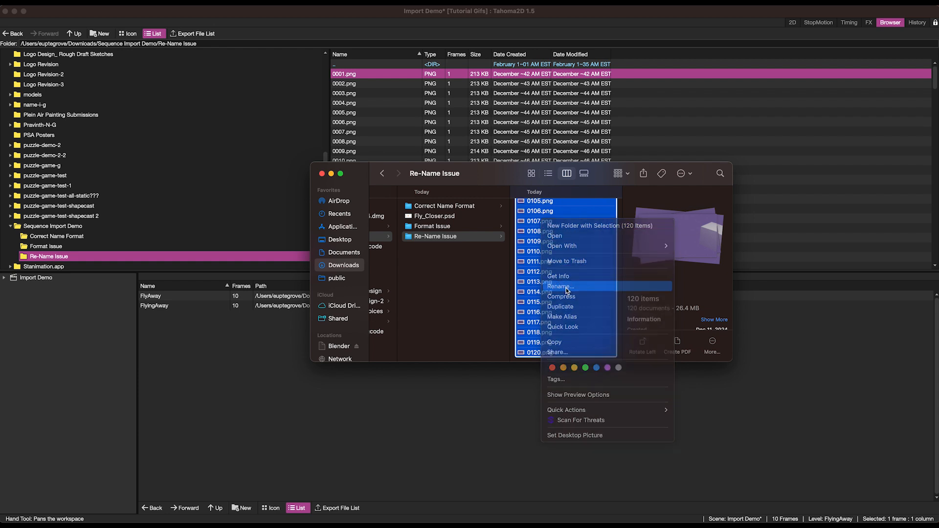
left_click(453, 254)
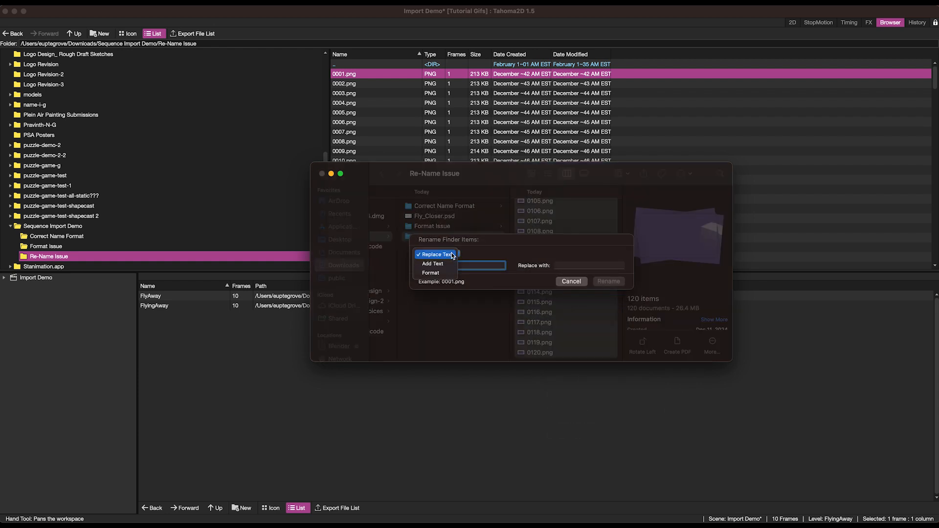
left_click(440, 273)
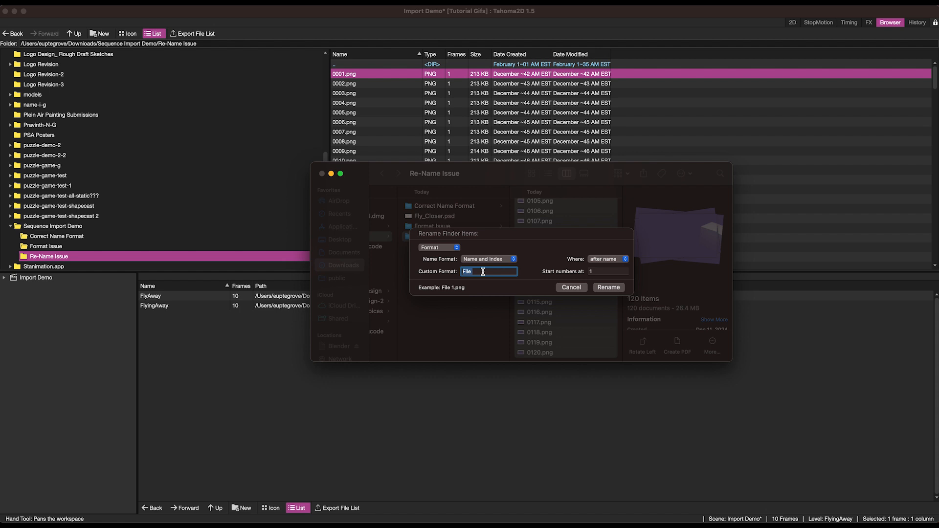
type("RenameDemo_")
left_click(605, 261)
left_click(605, 260)
left_click(607, 287)
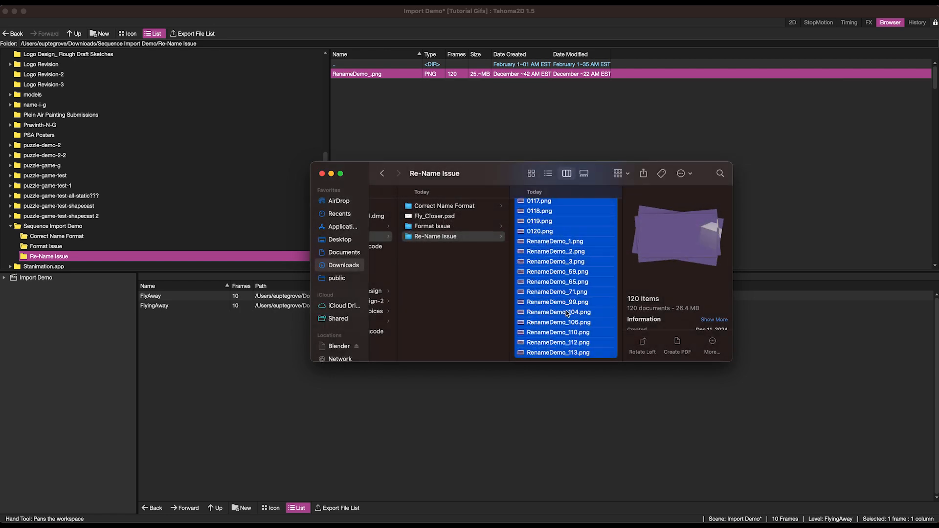
Load the RenameDemo_..png level into the scene, importing it into the project, and switch to the 2D room.
left_click(402, 77)
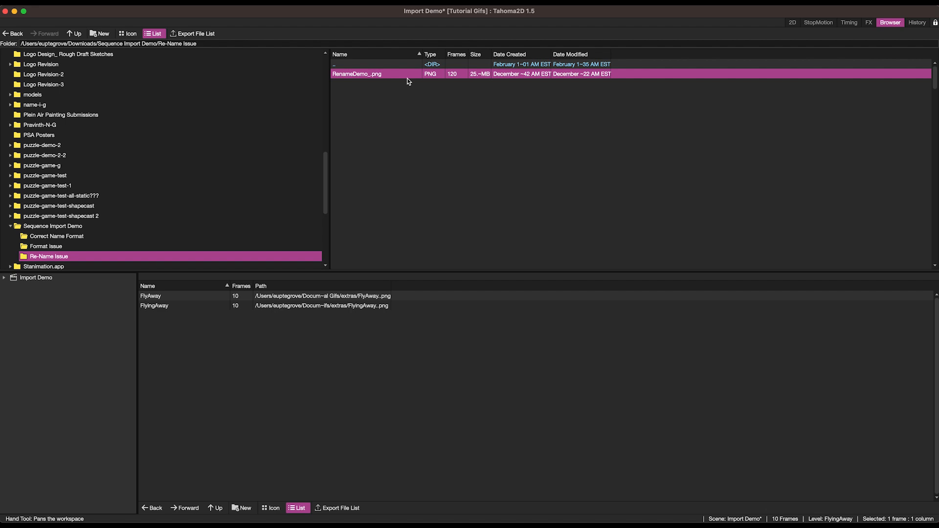
right_click(381, 73)
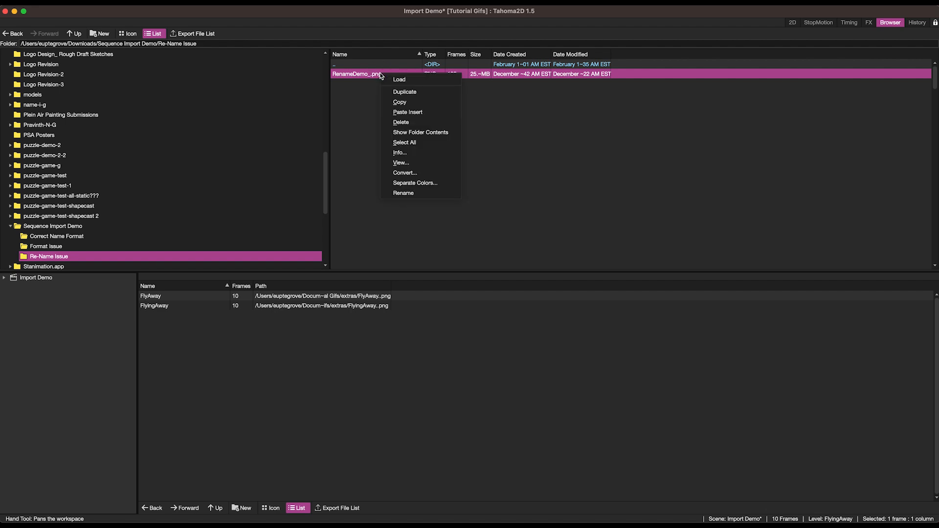
left_click(395, 78)
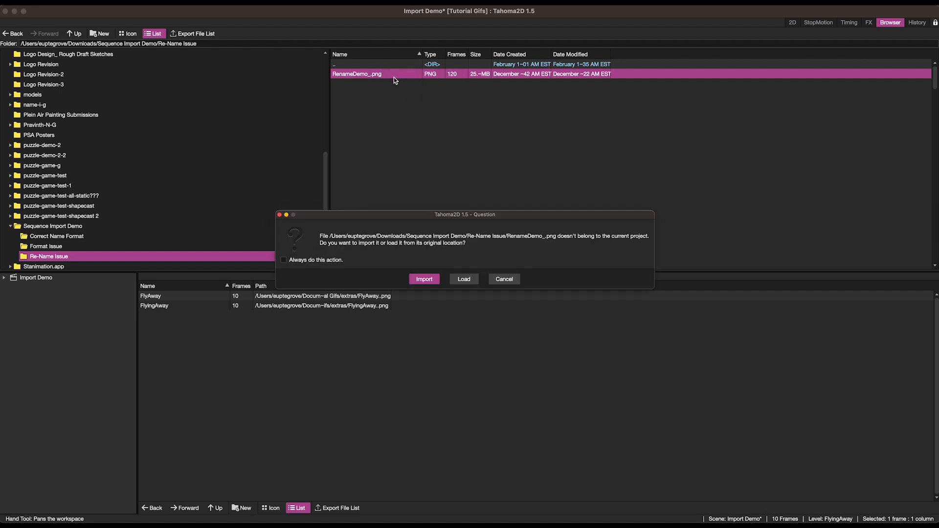
left_click(421, 279)
left_click(797, 25)
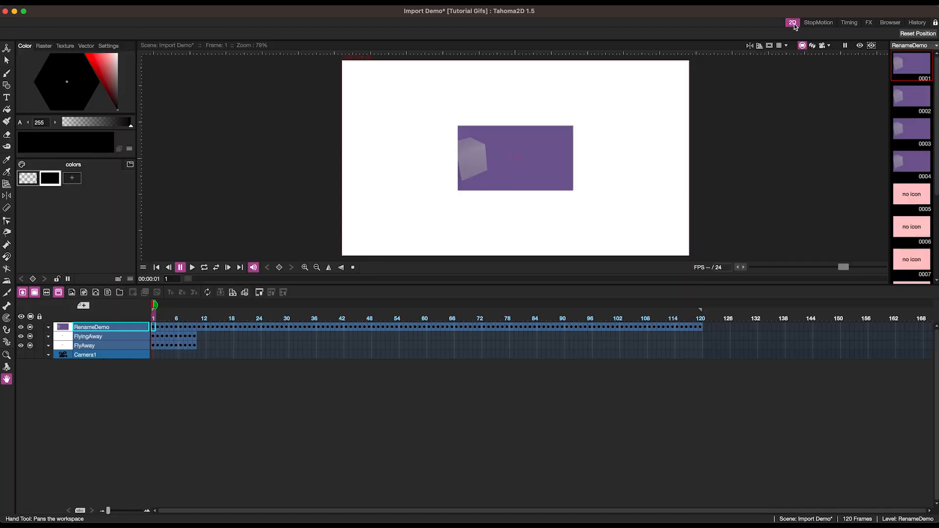
Check the renamed RenameDemo_ files' order in the Finder window, then return to the animation program.
left_click(283, 495)
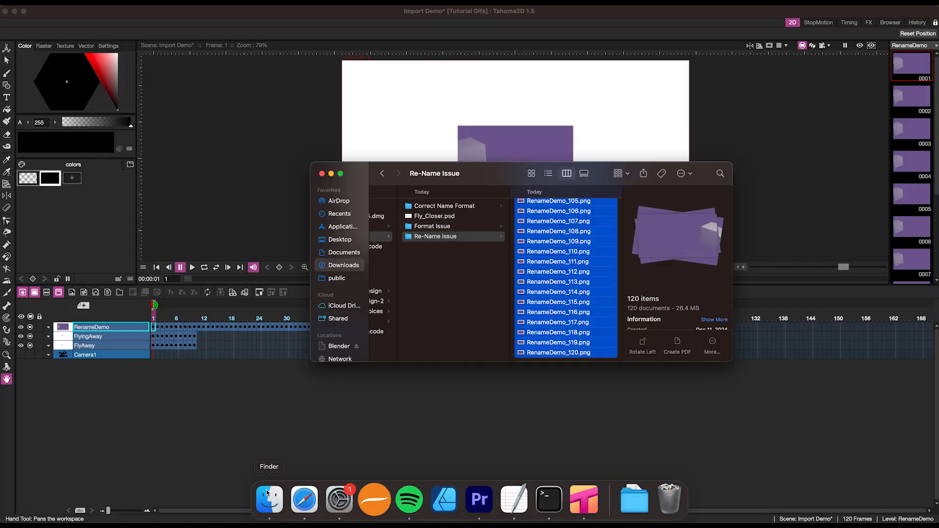
left_click(547, 205)
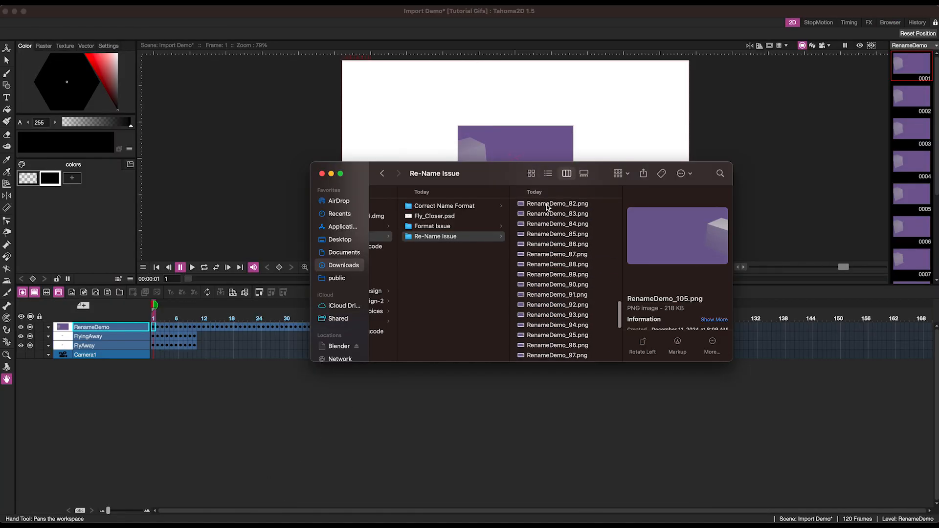
scroll(544, 208, "up", 20)
left_click(541, 207)
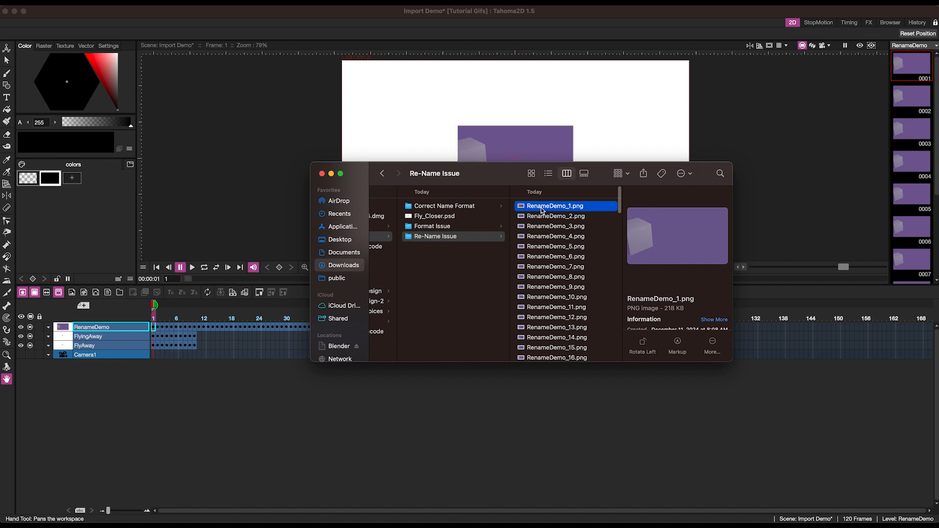
left_click(272, 157)
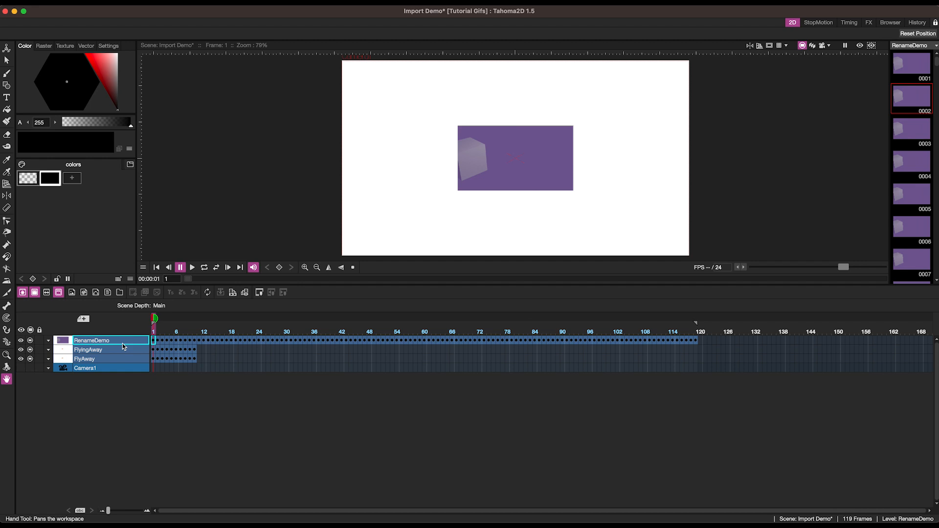
Delete the RenameDemo, FlyingAway and FlyAway columns from the scene.
left_click(124, 342)
left_click(121, 360)
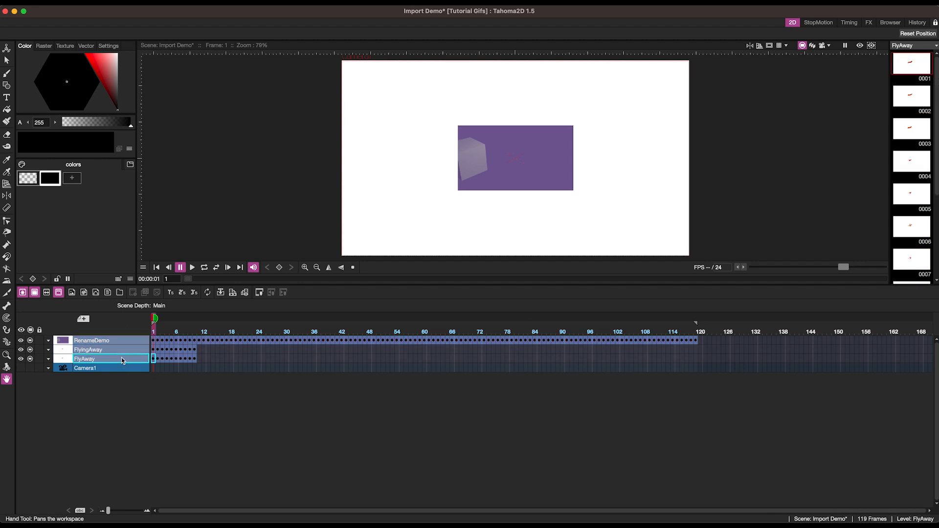
key("Delete")
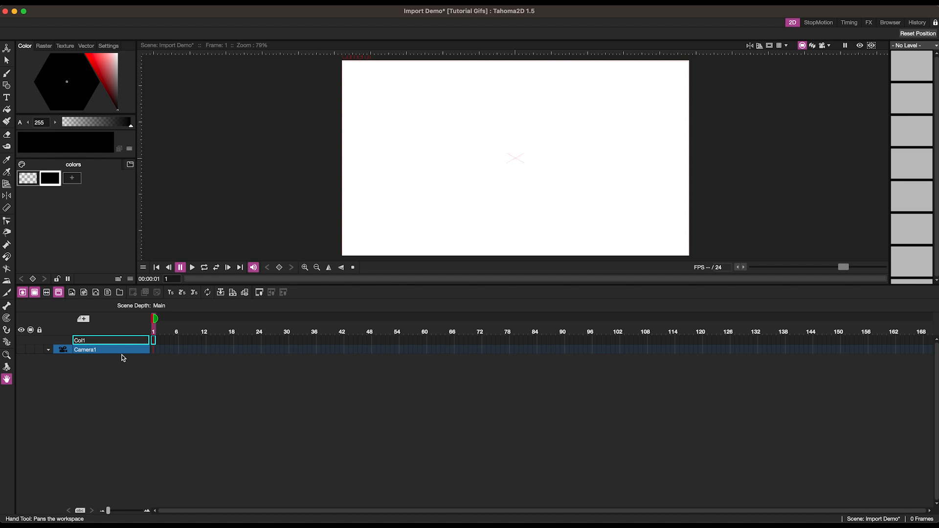
Drag Fly_Closer.psd from Finder into the viewer, import it into the project, and load it as Columns.
mouse_move(264, 523)
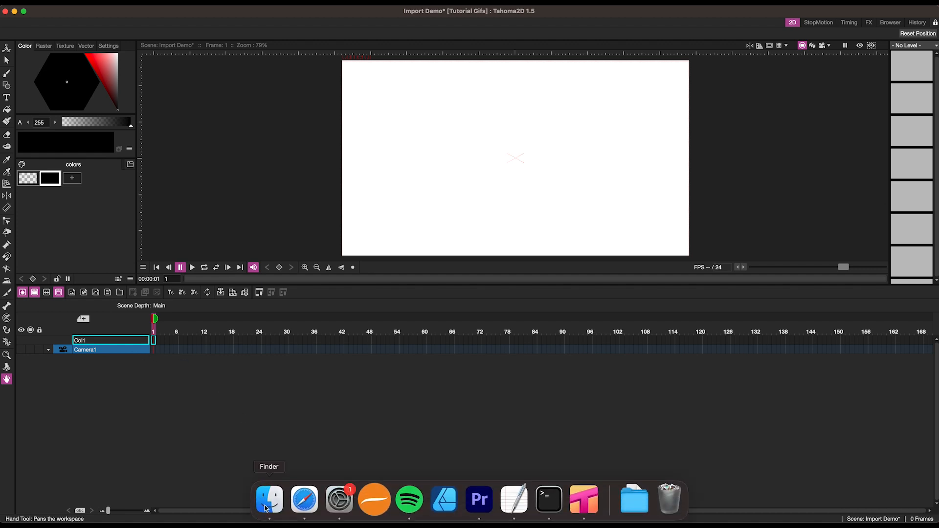
left_click(264, 509)
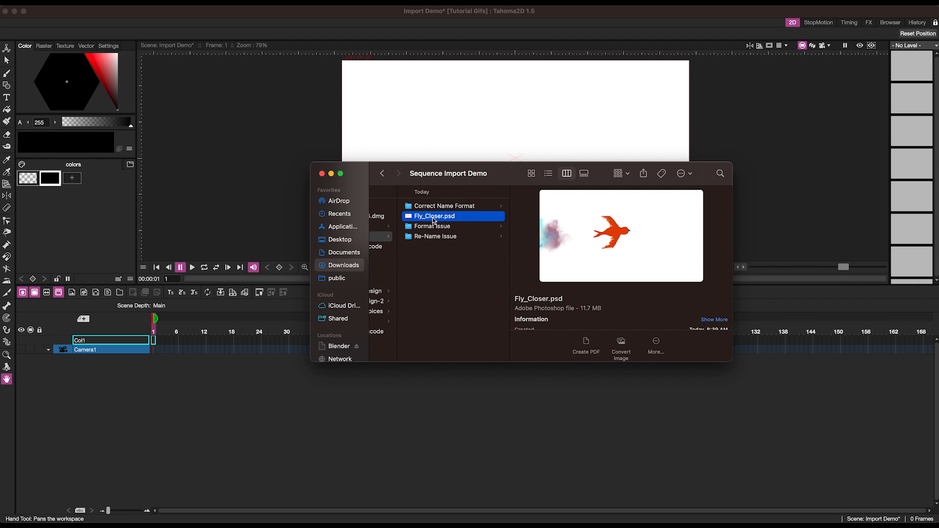
left_click_drag(433, 220, 415, 162)
left_click(274, 499)
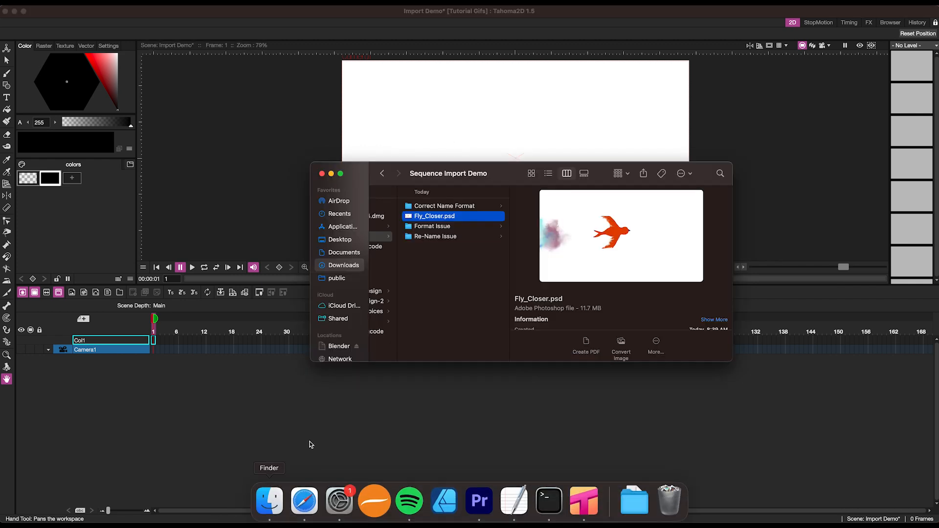
left_click_drag(424, 221, 424, 118)
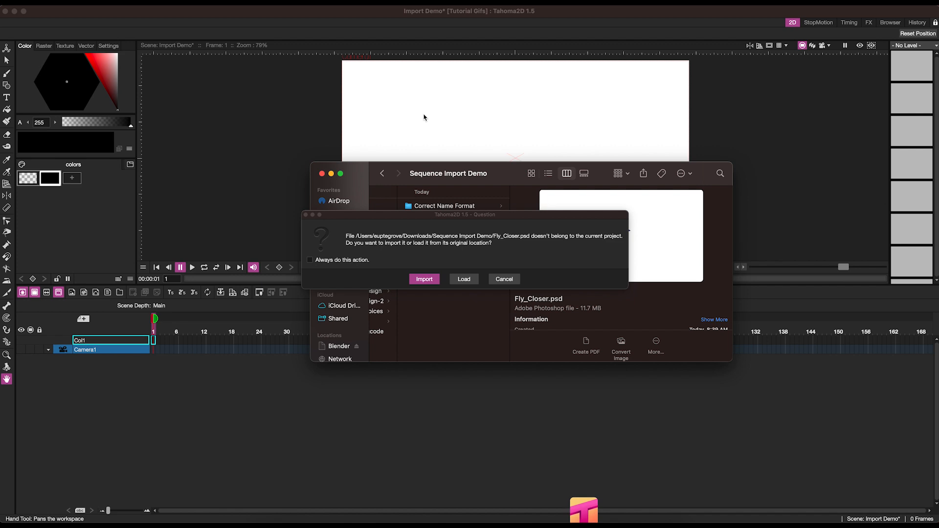
left_click(430, 279)
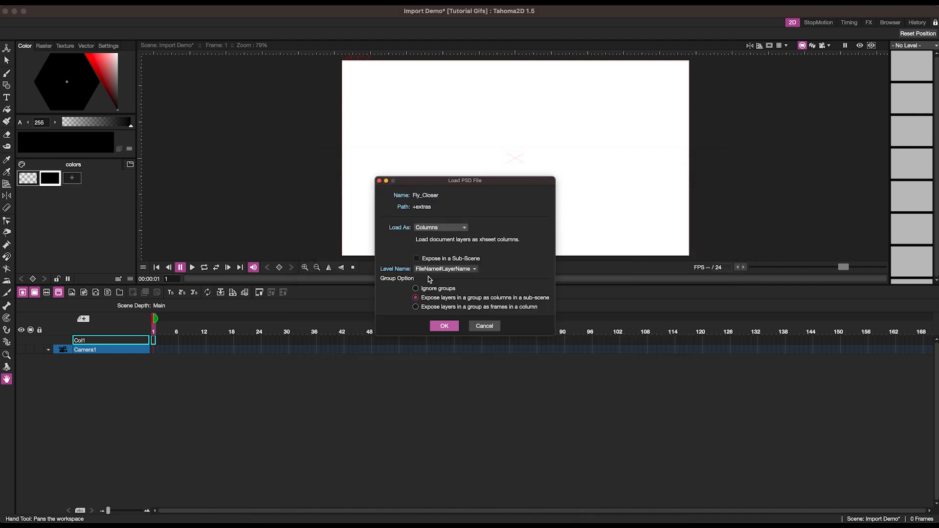
left_click(429, 230)
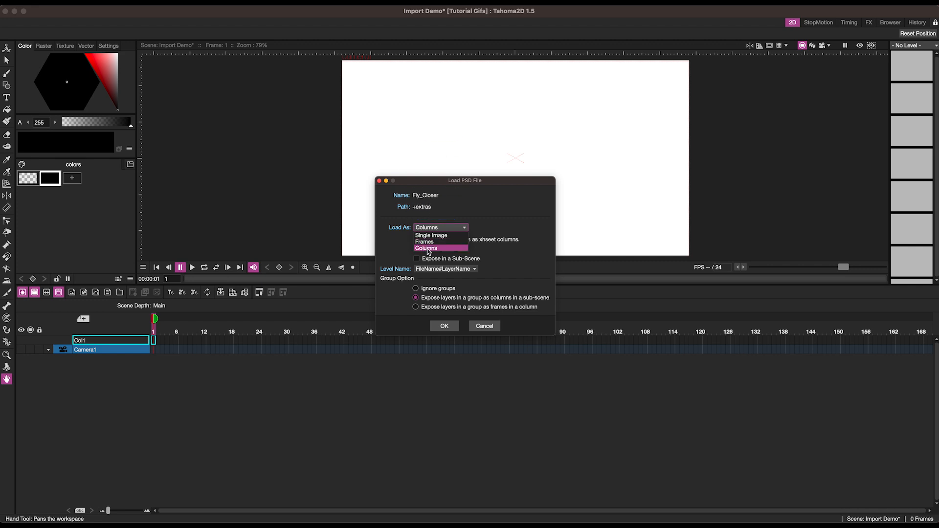
left_click(492, 217)
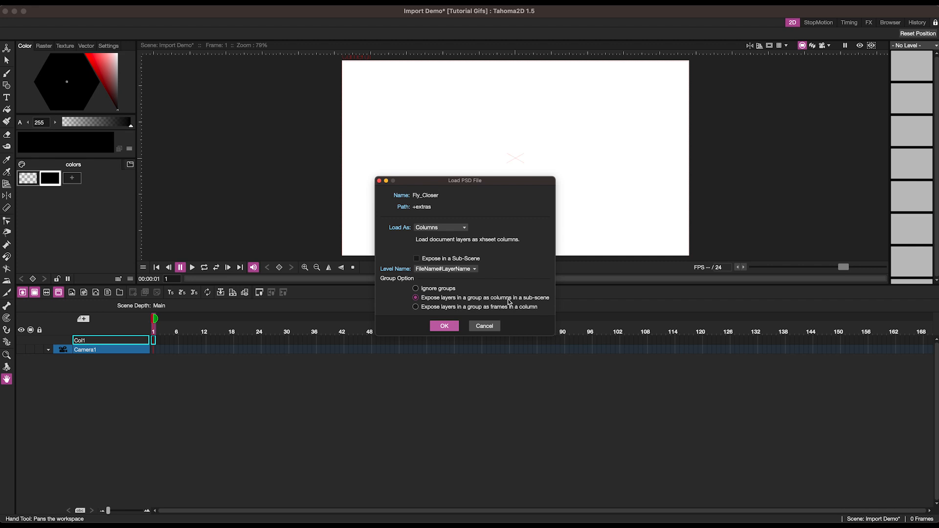
left_click(444, 326)
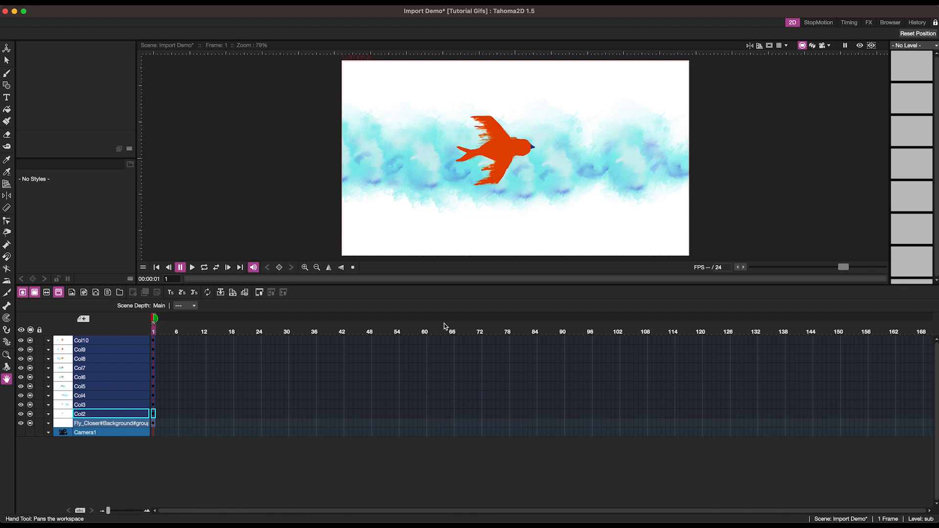
Delete the Fly_Closer#Background#group column.
left_click(154, 423)
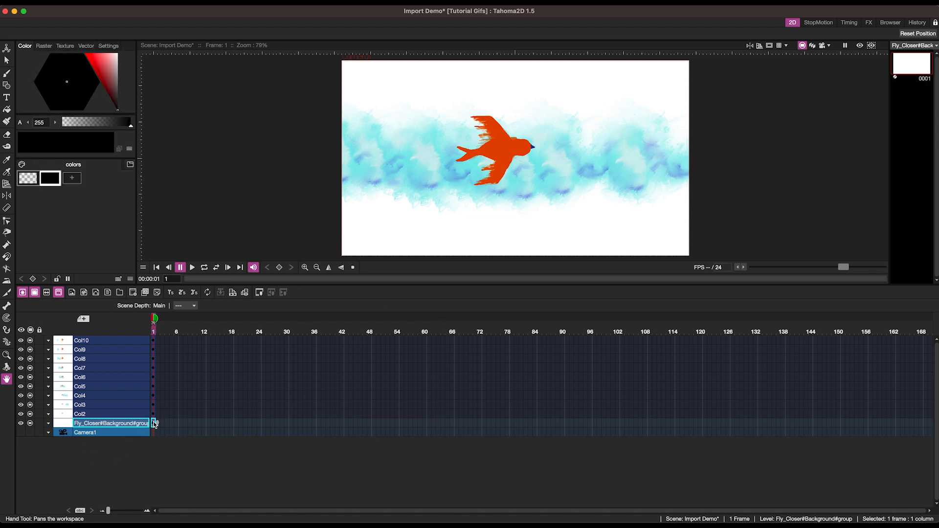
left_click(111, 423)
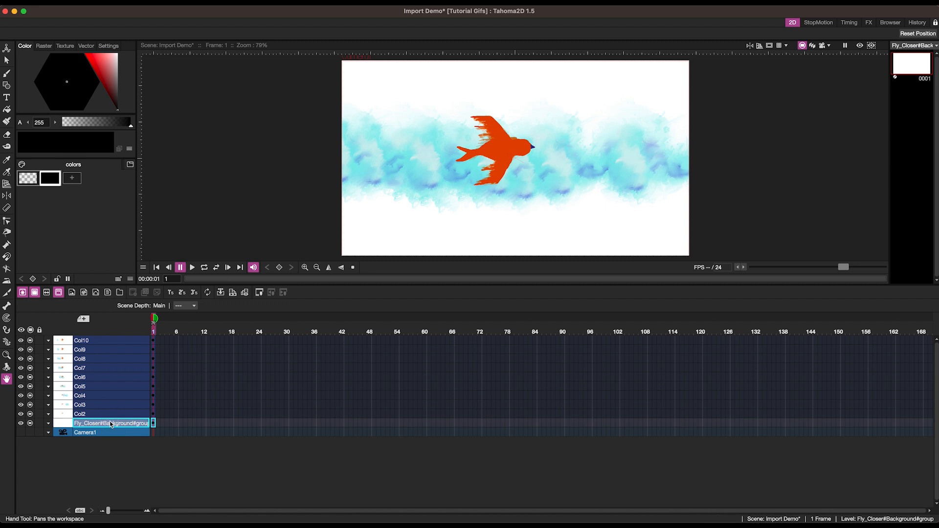
key("Delete")
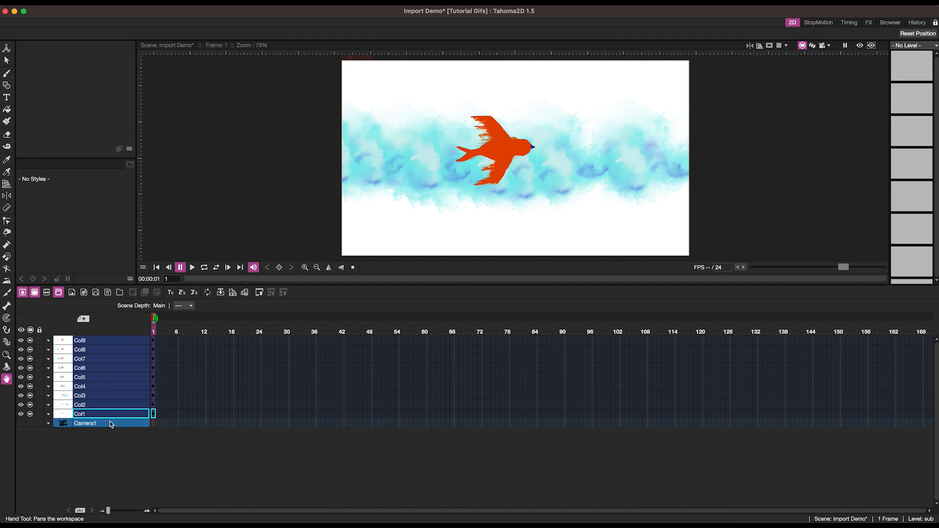
Move the cells of Col2 through Col9 into Col1 one after another, building a nine-frame sequence.
left_click(154, 405)
left_click_drag(154, 405, 159, 414)
left_click(153, 396)
left_click_drag(158, 398, 167, 414)
left_click_drag(153, 377, 172, 414)
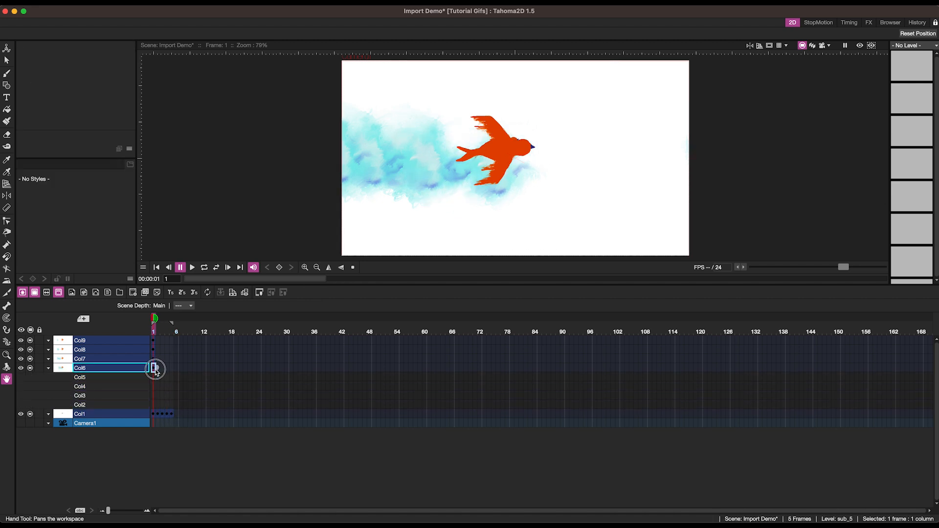
left_click_drag(153, 368, 177, 415)
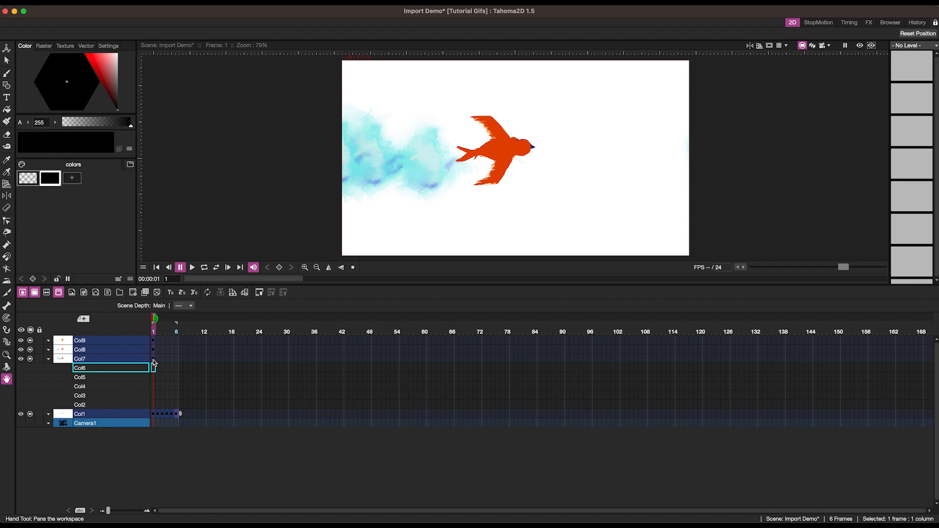
left_click_drag(153, 360, 182, 414)
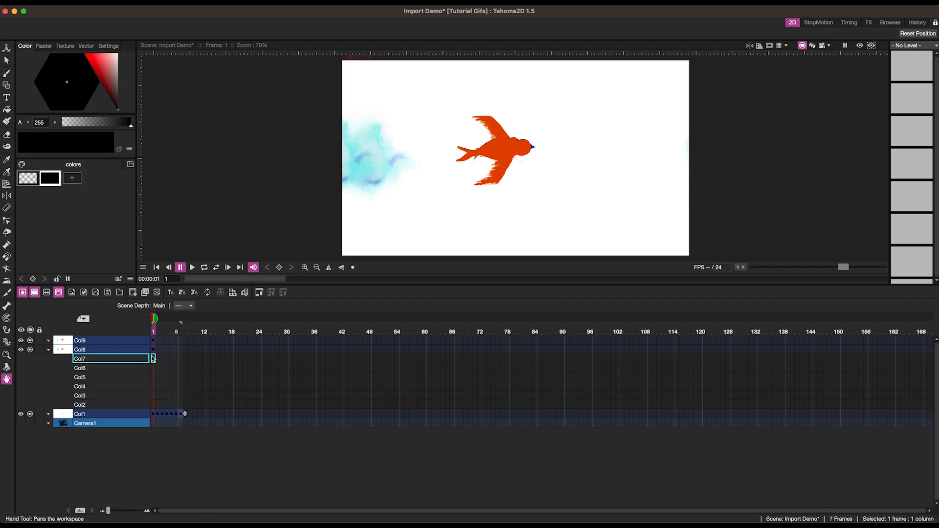
left_click_drag(152, 352, 185, 413)
left_click_drag(154, 343, 190, 413)
Step through the frames of Col1 to check the combined sequence.
left_click(154, 414)
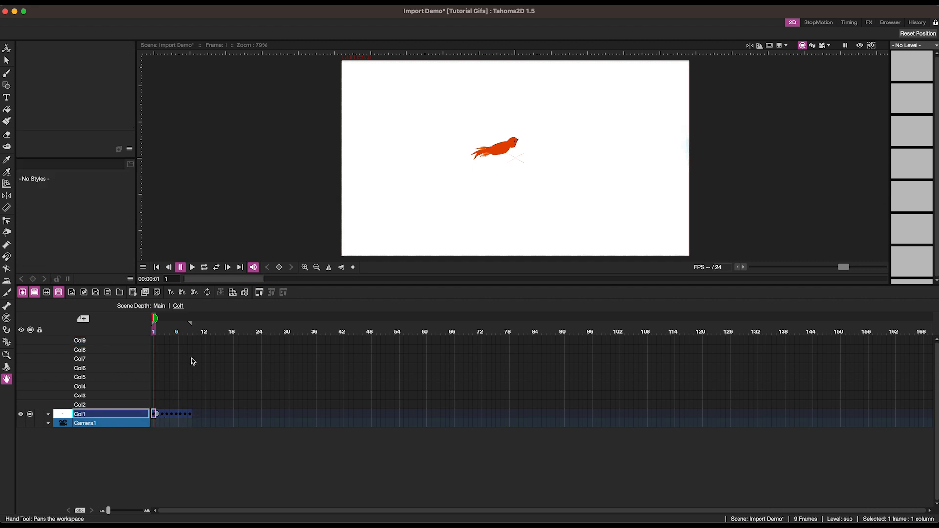
left_click_drag(238, 280, 167, 329)
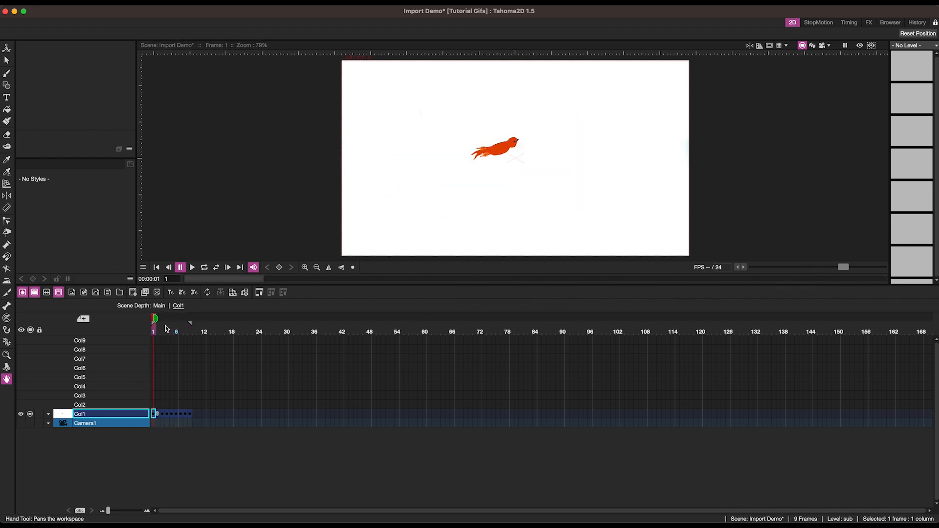
left_click(163, 414)
left_click(180, 413)
left_click(189, 414)
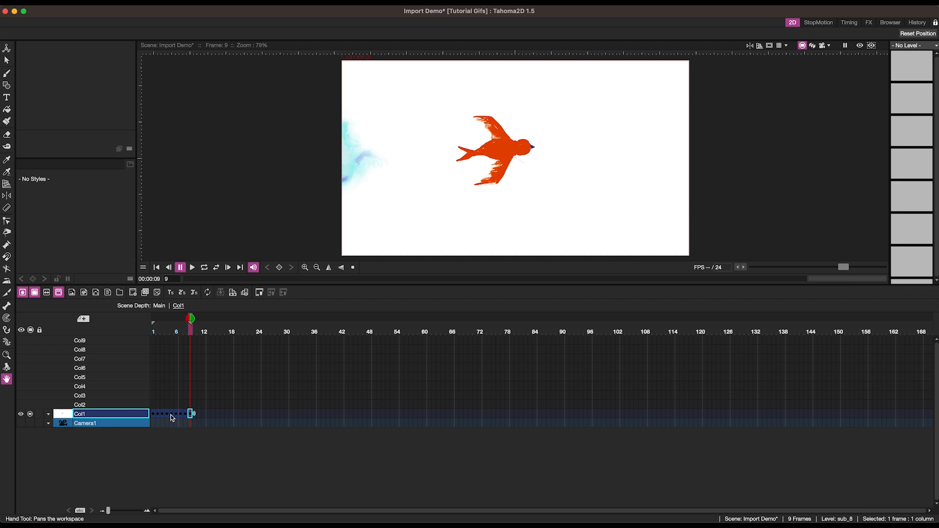
Open the sub-scene of each of the first frames in Col1 to inspect the layer columns it contains.
left_click(155, 414)
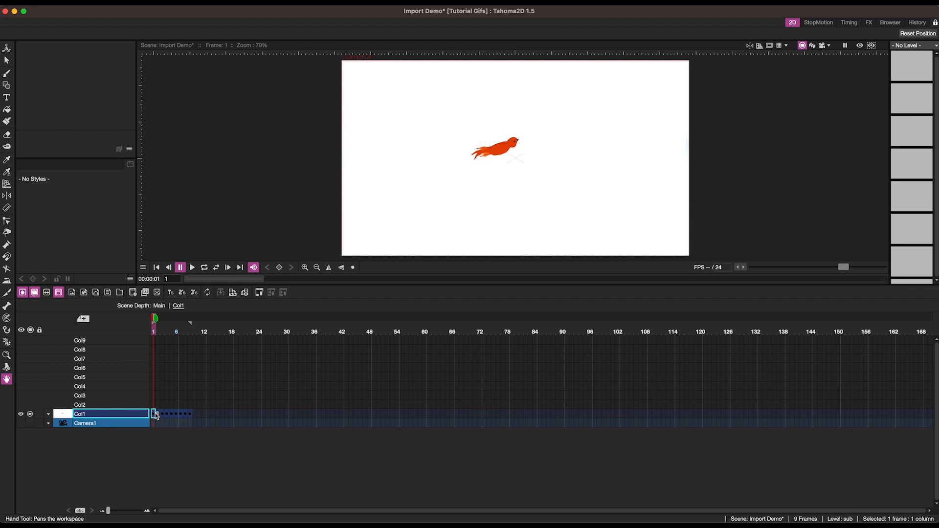
left_click(232, 293)
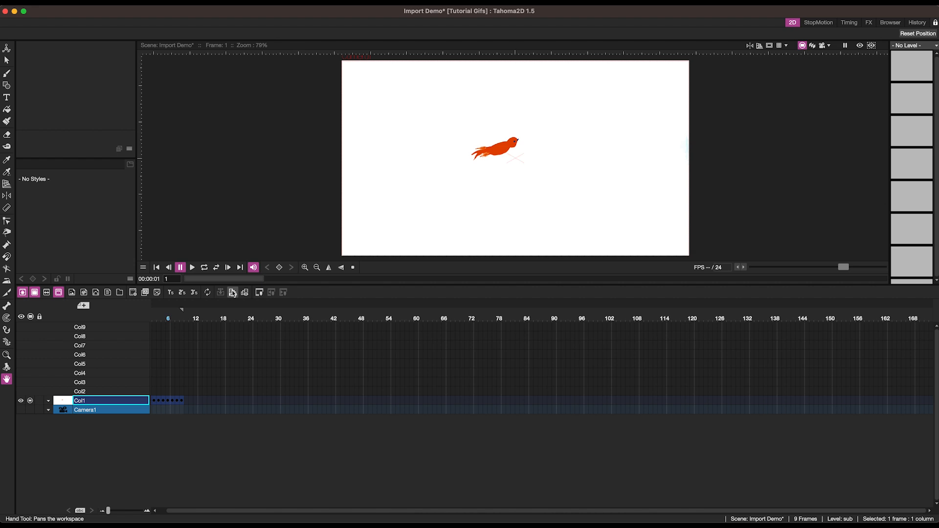
left_click(233, 293)
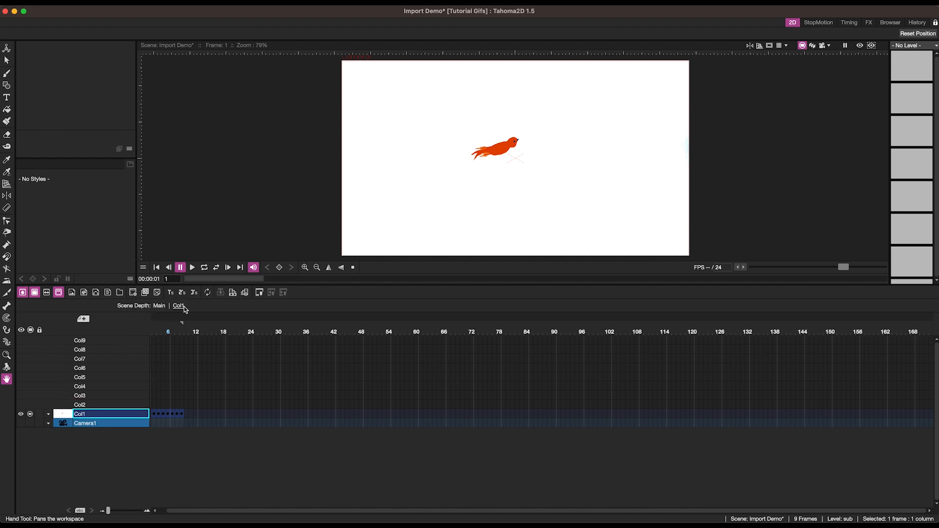
left_click(178, 306)
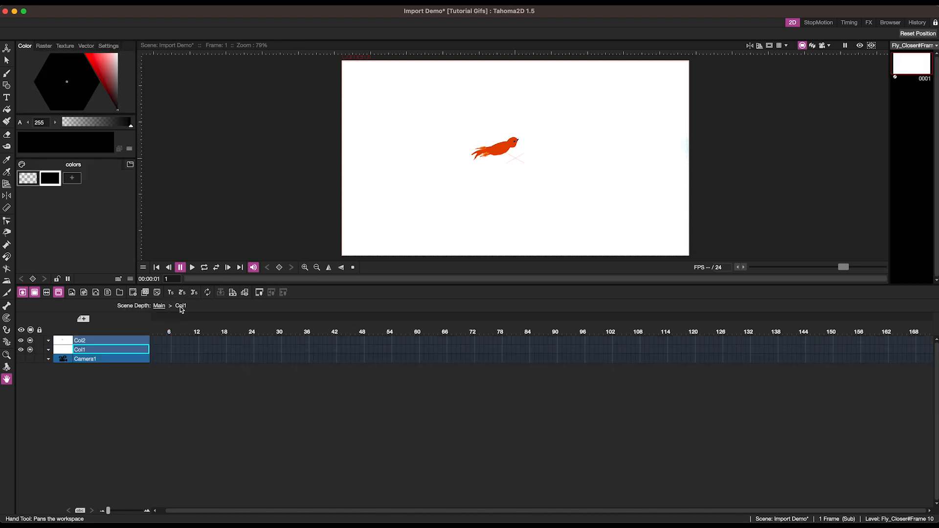
left_click(153, 340)
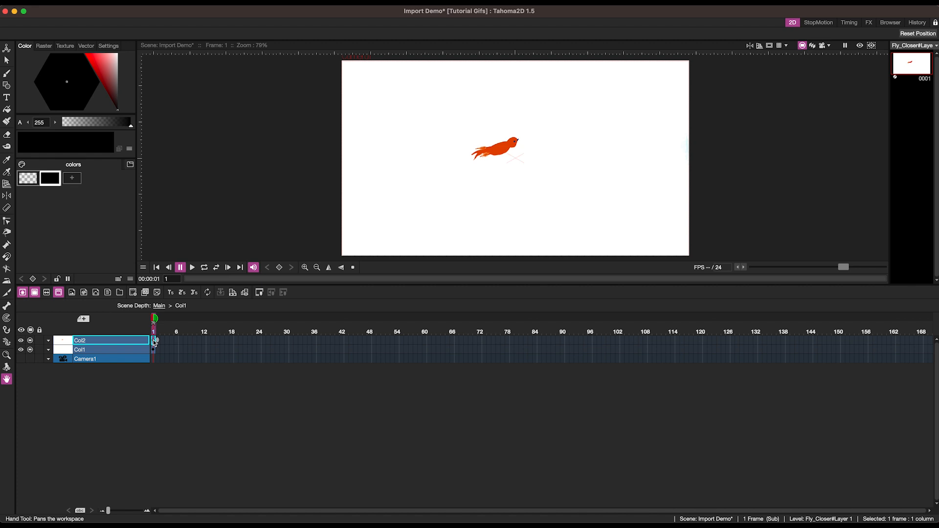
left_click(153, 350)
left_click(153, 340)
left_click(153, 348)
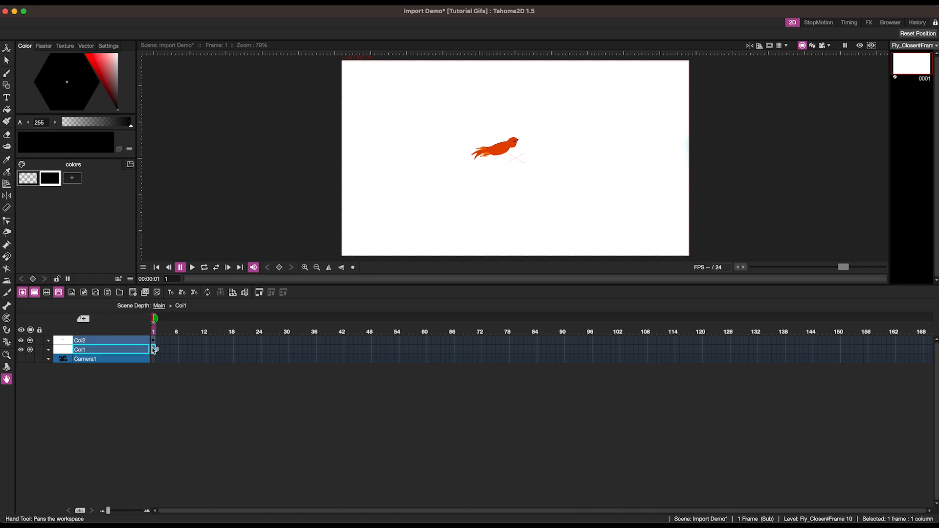
left_click(161, 306)
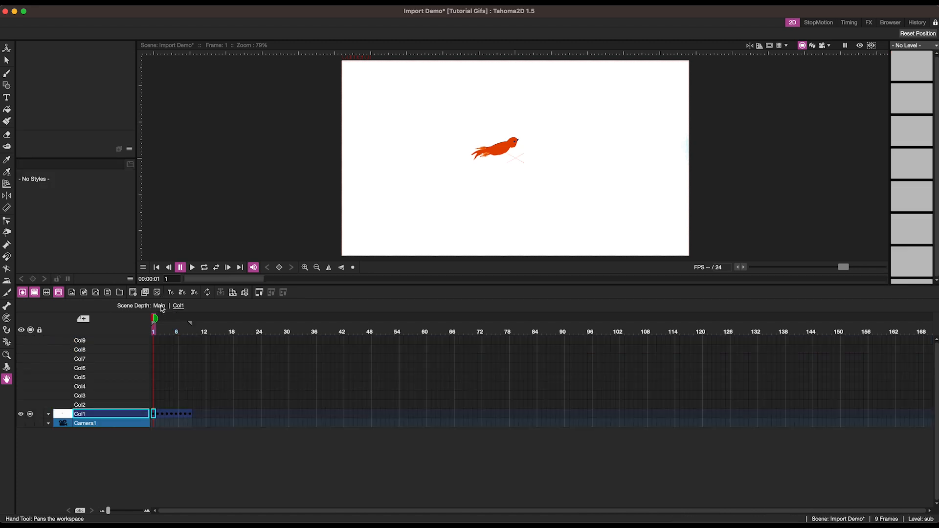
left_click(157, 415)
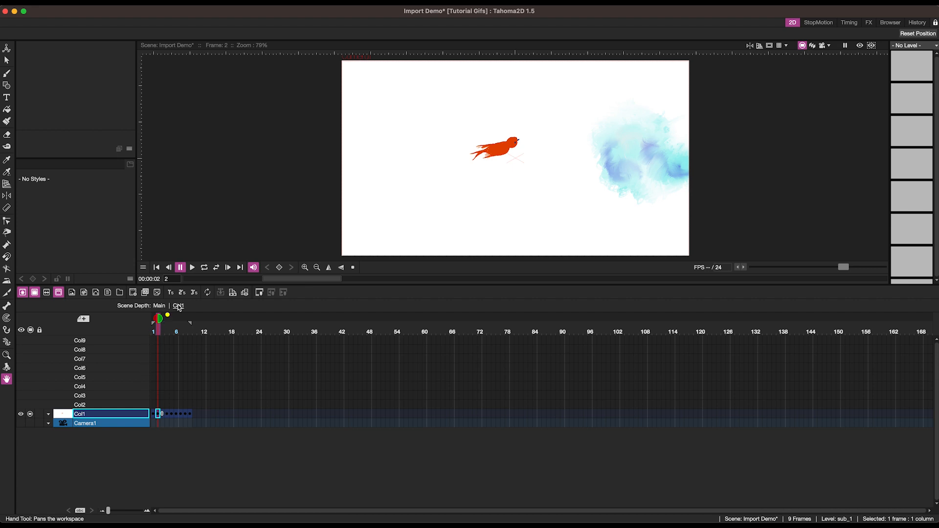
left_click(178, 306)
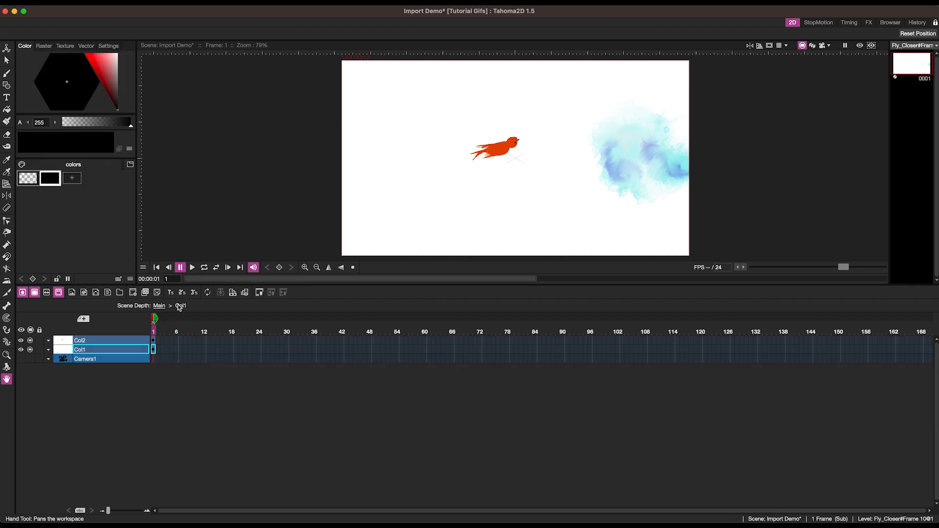
left_click(153, 341)
left_click(153, 350)
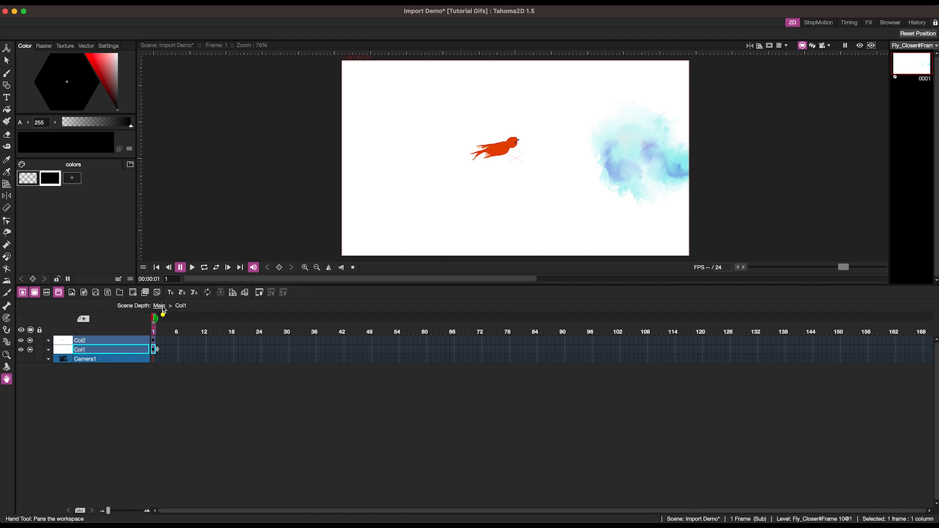
left_click(161, 307)
left_click(162, 413)
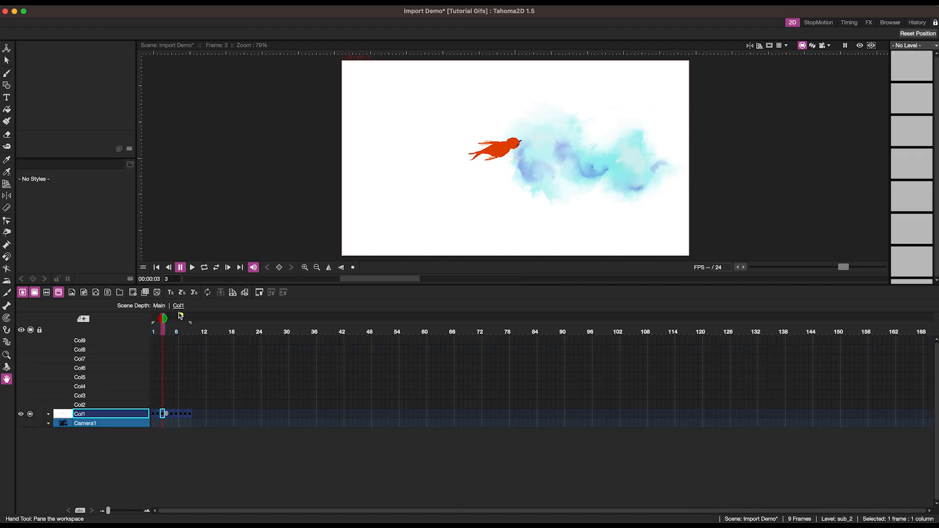
left_click(178, 305)
left_click(154, 341)
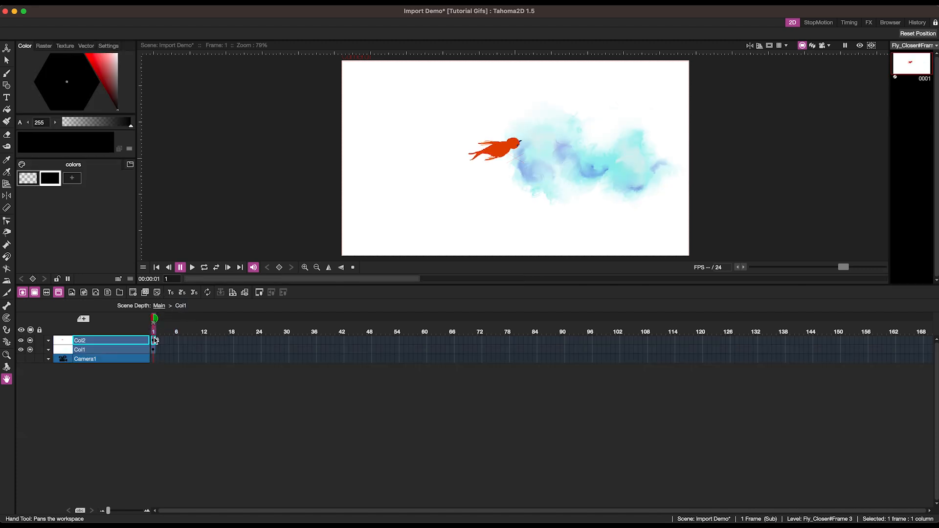
left_click(153, 350)
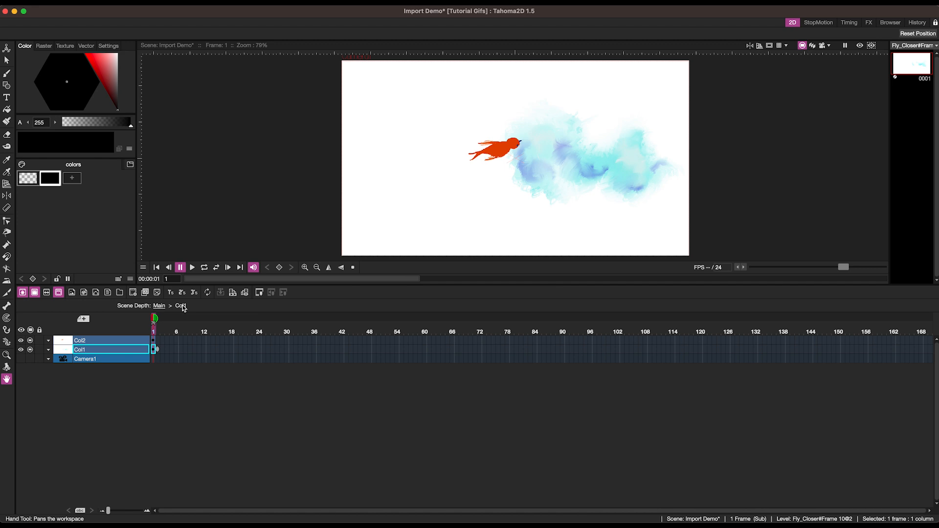
left_click(161, 306)
left_click(168, 413)
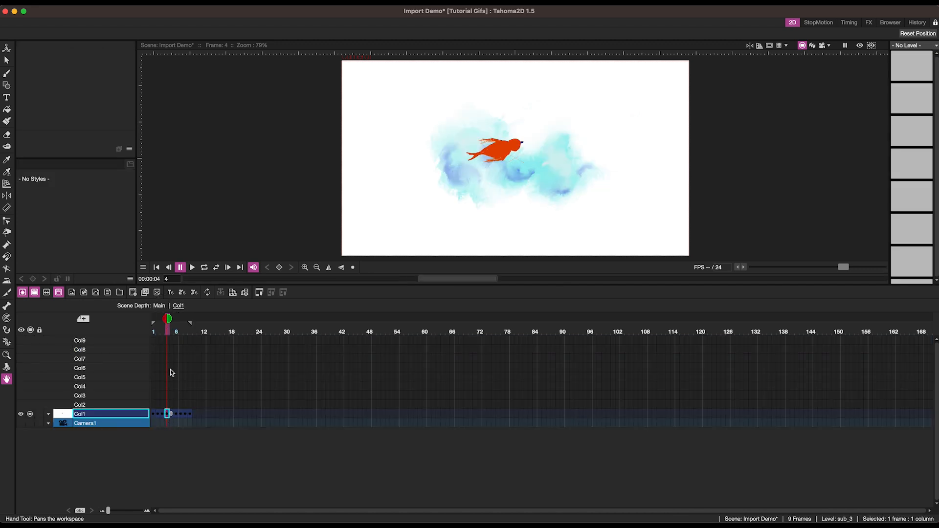
left_click(178, 306)
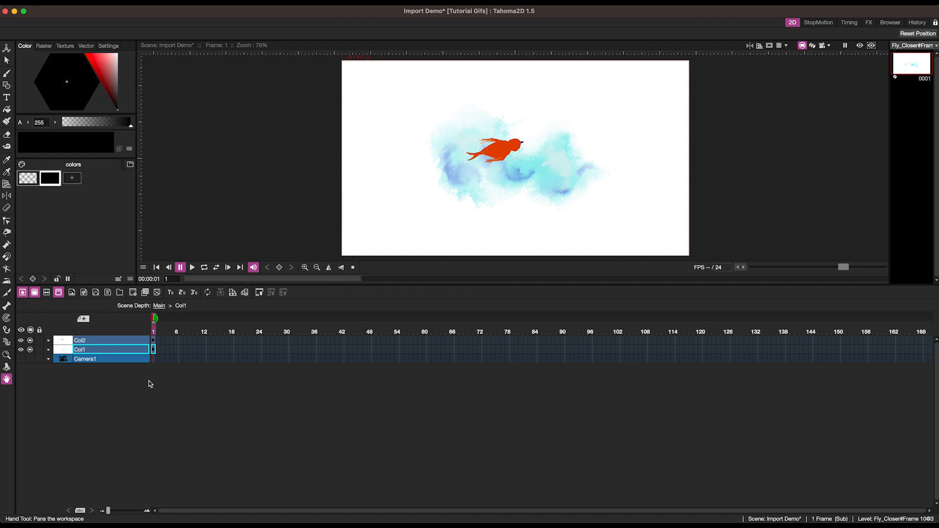
left_click(160, 305)
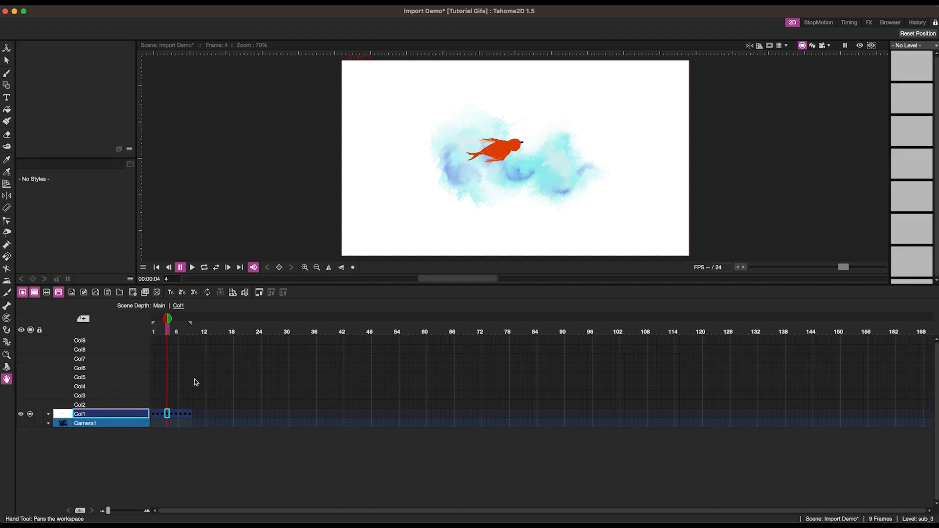
left_click(191, 414)
left_click(172, 413)
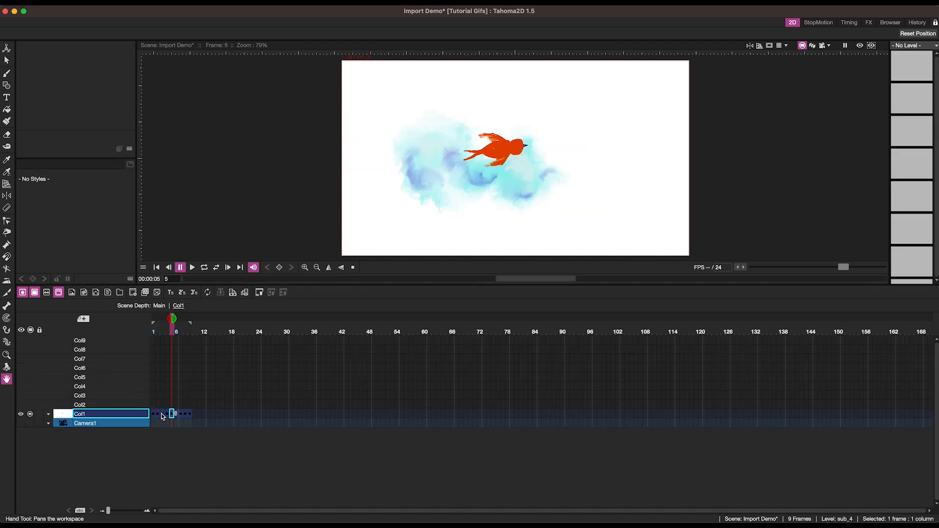
left_click(155, 414)
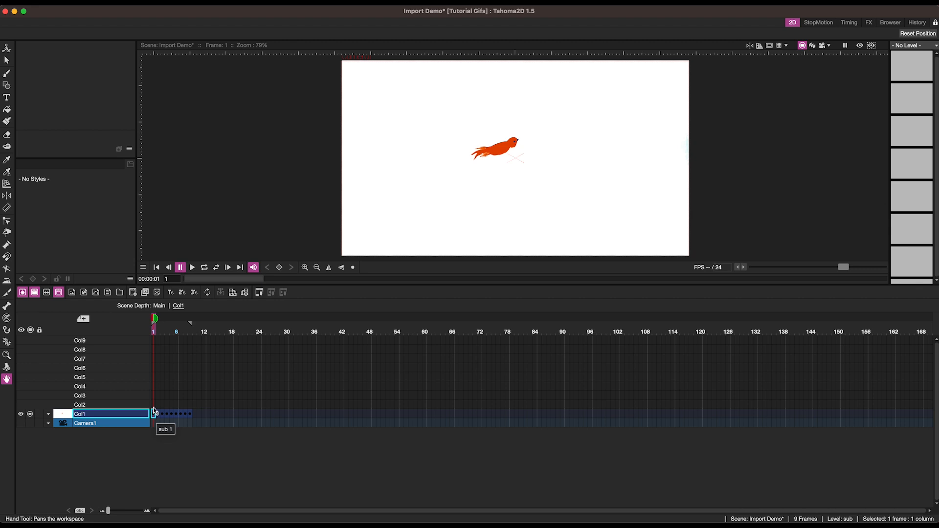
Drag Fly_Closer.psd from Finder into the viewer again, import it keeping the existing file, and load it as Frames.
left_click(154, 404)
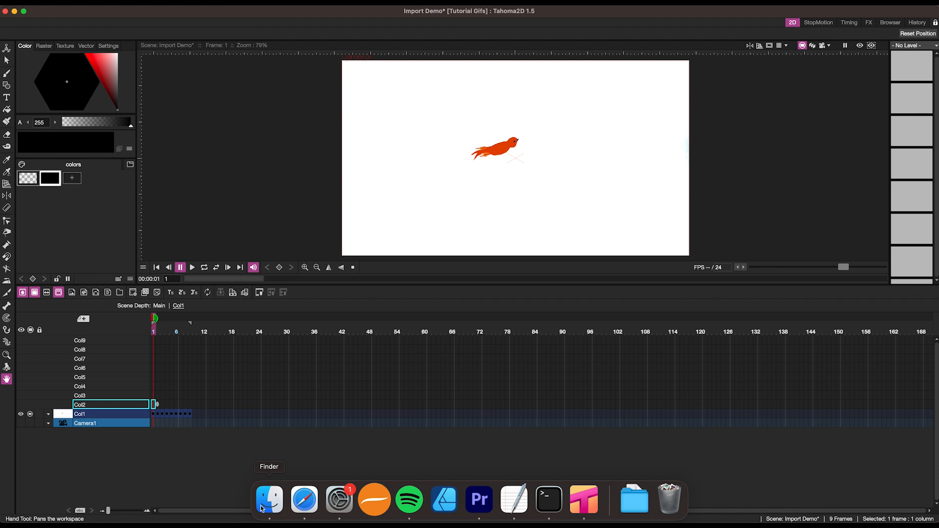
left_click(267, 506)
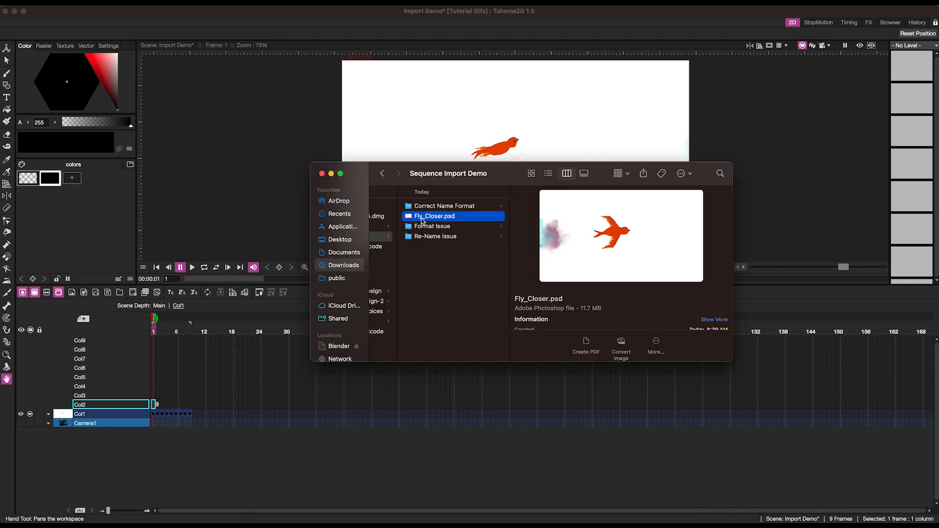
left_click_drag(421, 219, 397, 129)
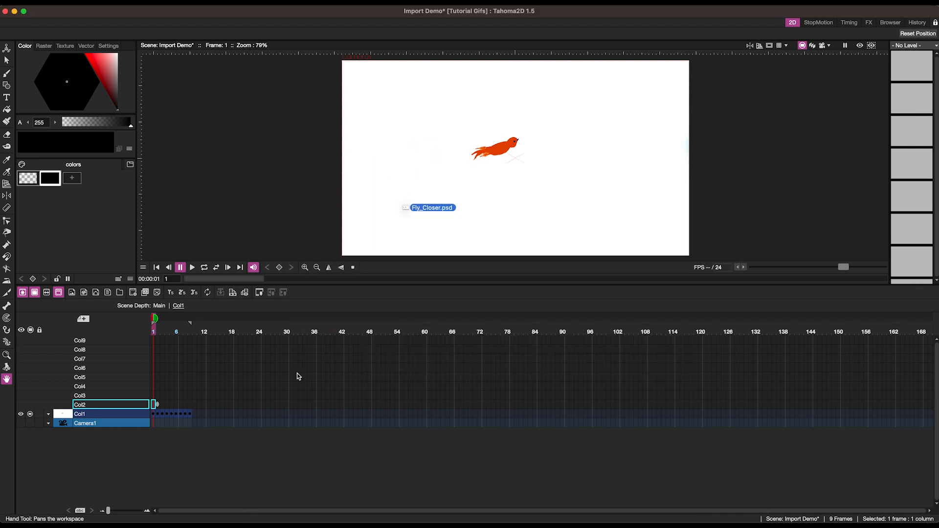
left_click(267, 504)
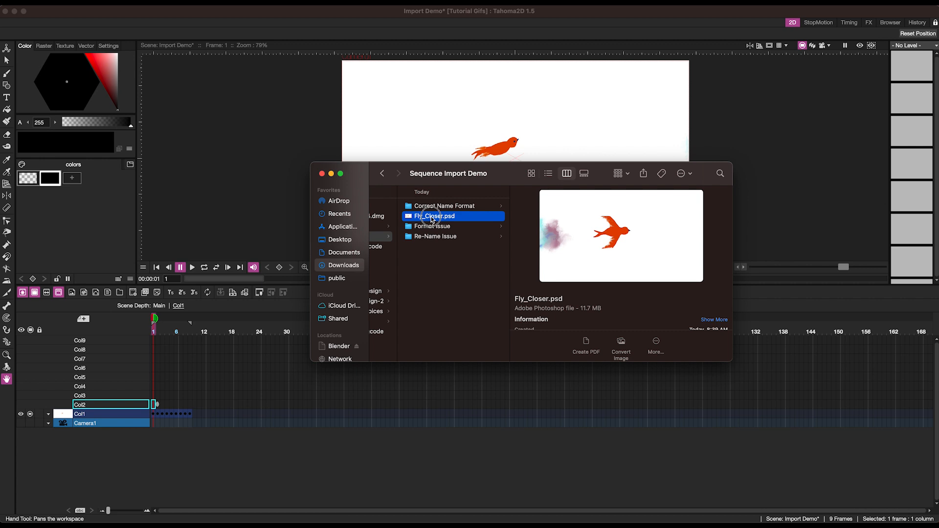
left_click_drag(431, 218, 441, 125)
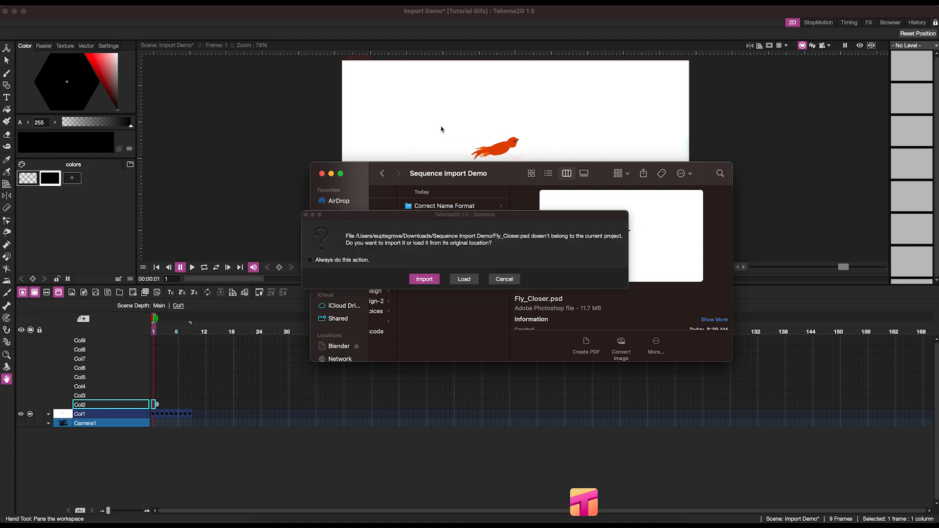
left_click(423, 279)
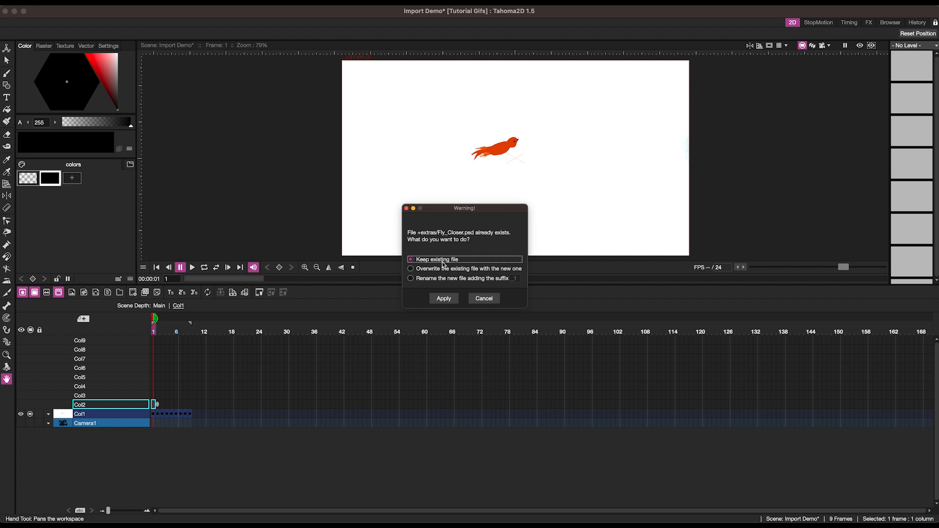
left_click(444, 298)
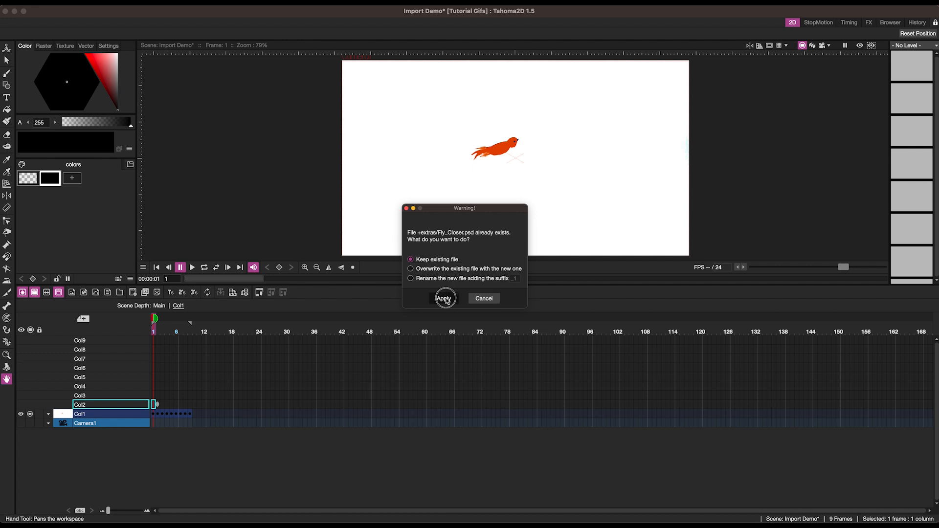
left_click(424, 227)
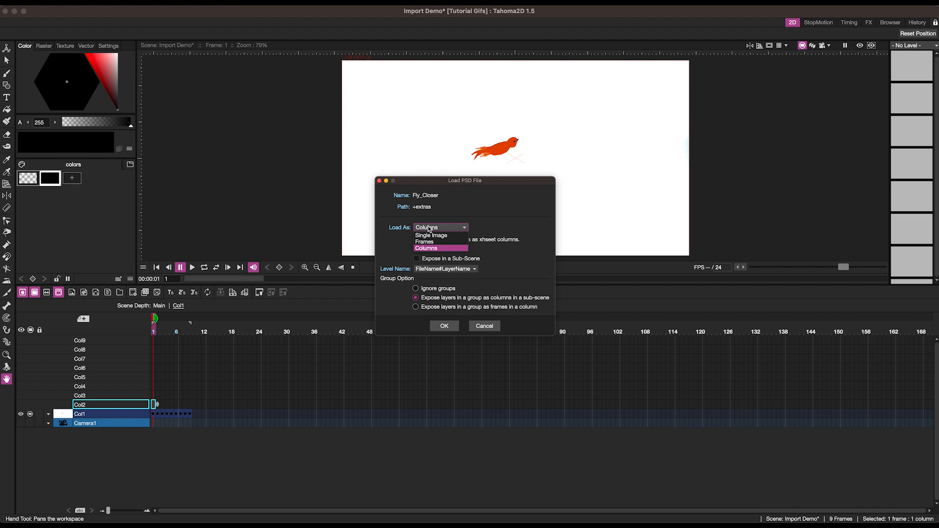
left_click(429, 242)
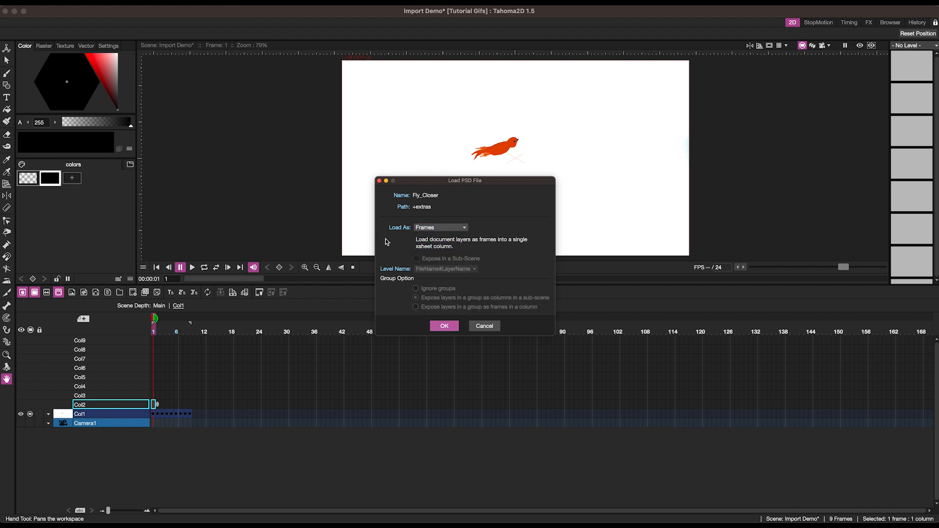
left_click(444, 325)
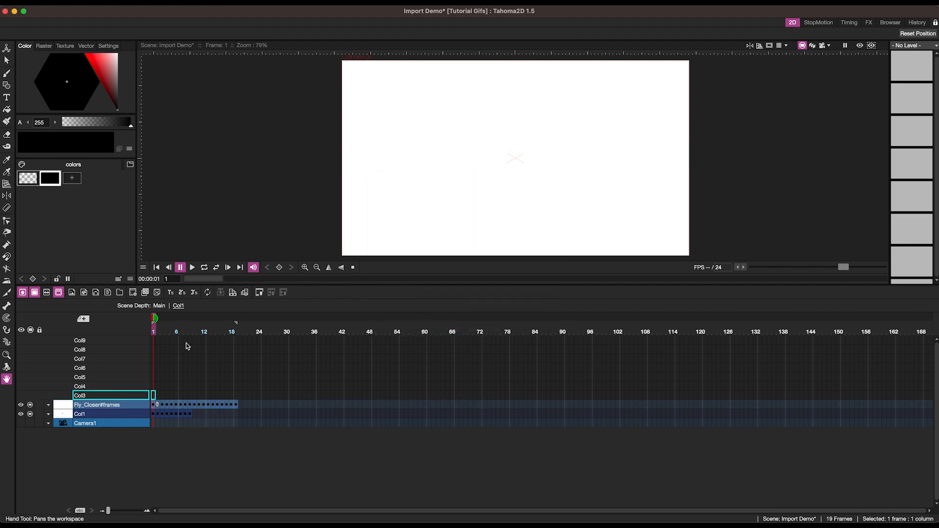
Step through the Fly_Closer#frames column and delete its blank first frame.
left_click_drag(164, 409, 209, 408)
left_click(226, 406)
left_click(232, 406)
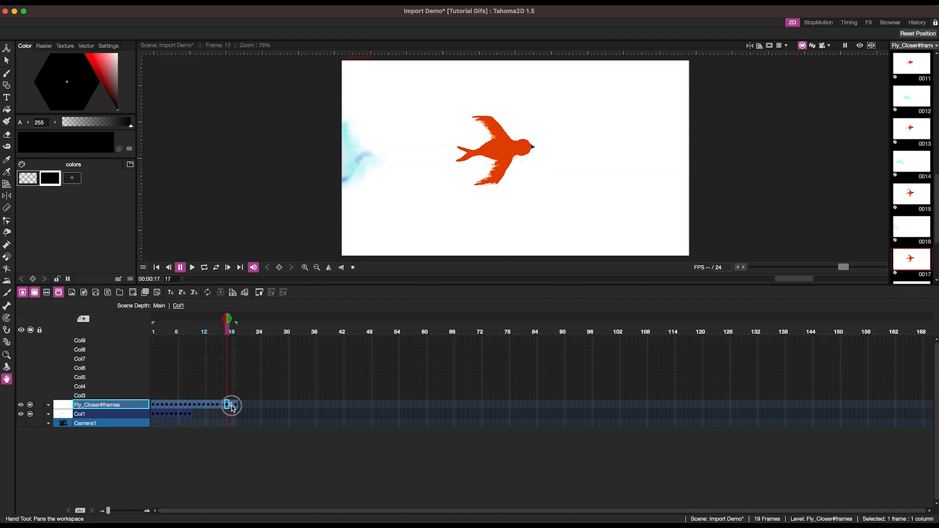
left_click(235, 406)
left_click(226, 407)
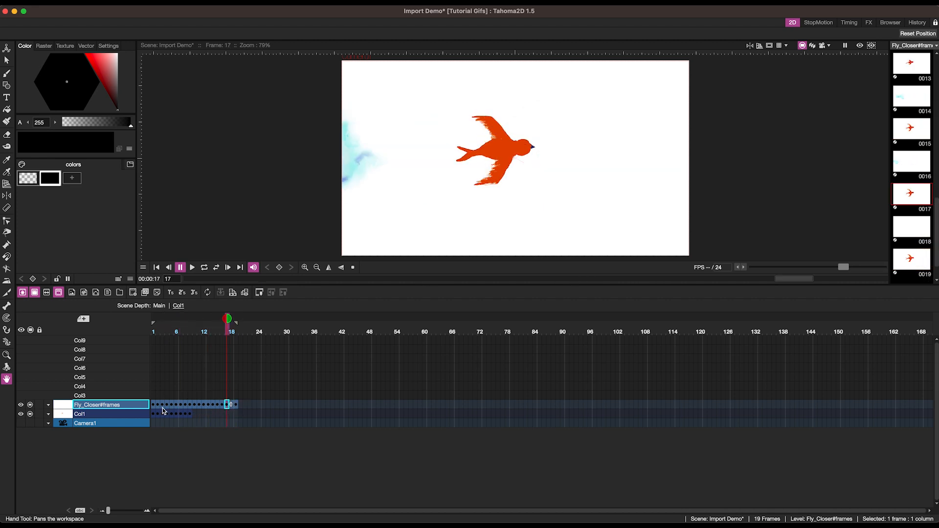
left_click(154, 406)
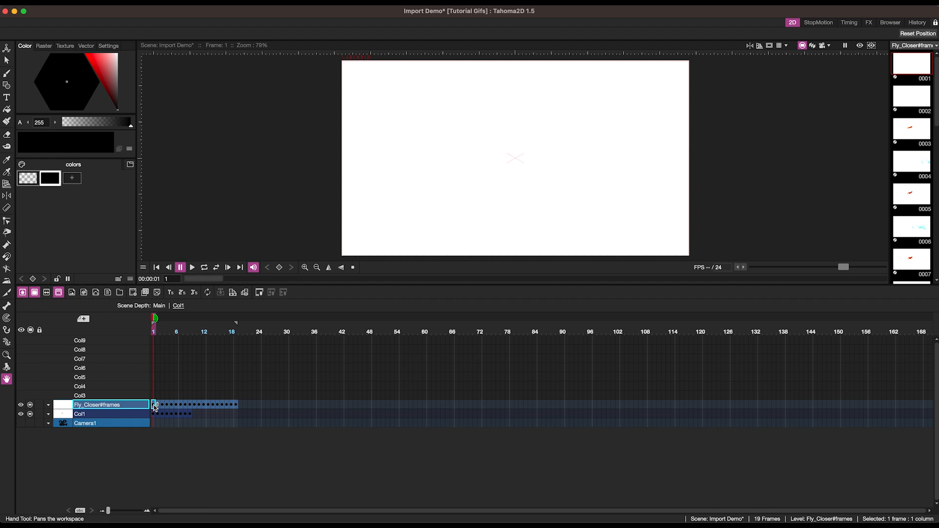
key("Delete")
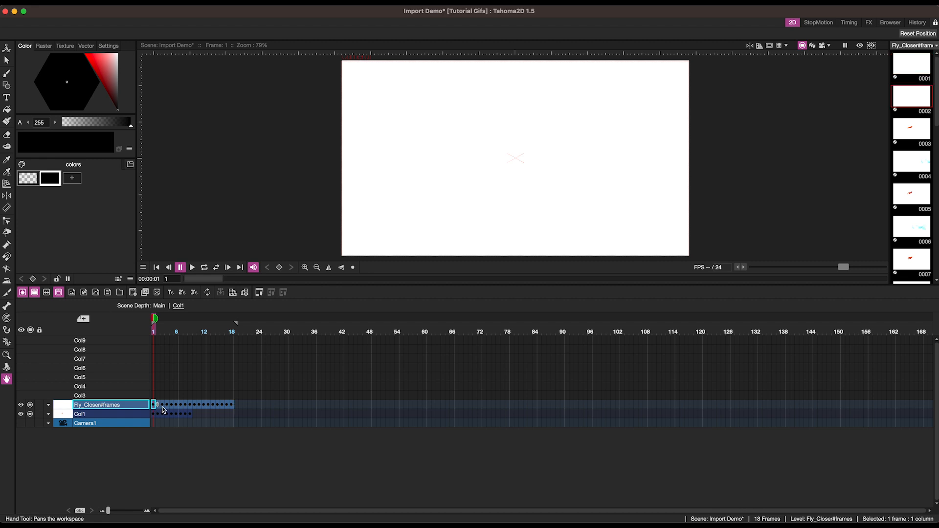
Remove the empty columns from the xsheet.
left_click(167, 406)
left_click(153, 406)
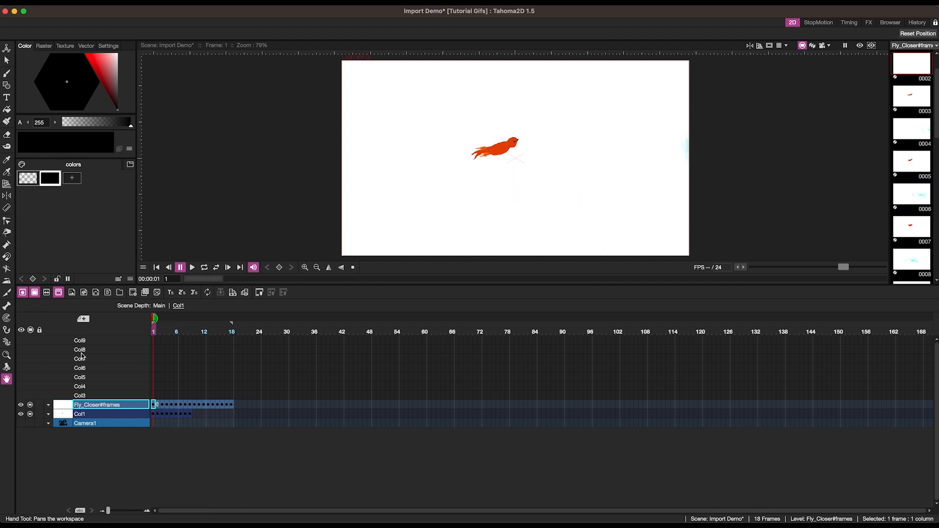
right_click(107, 350)
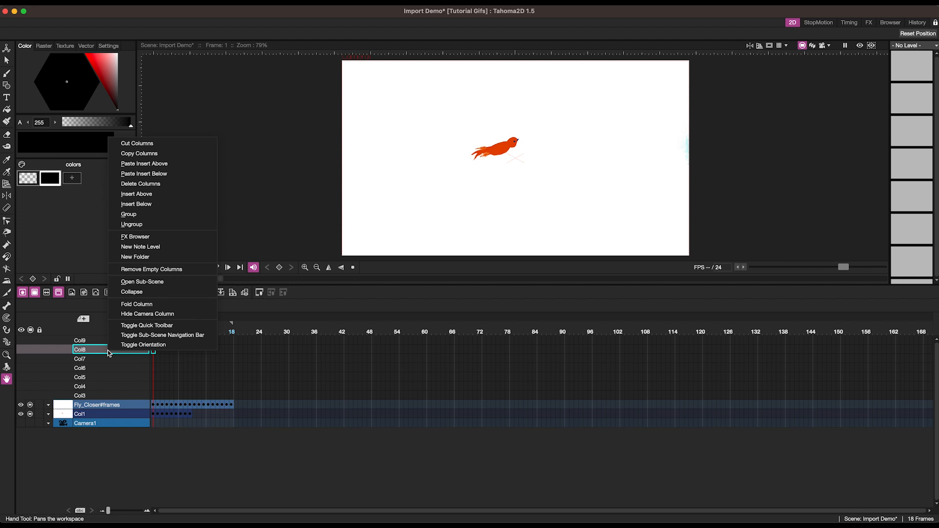
left_click(161, 270)
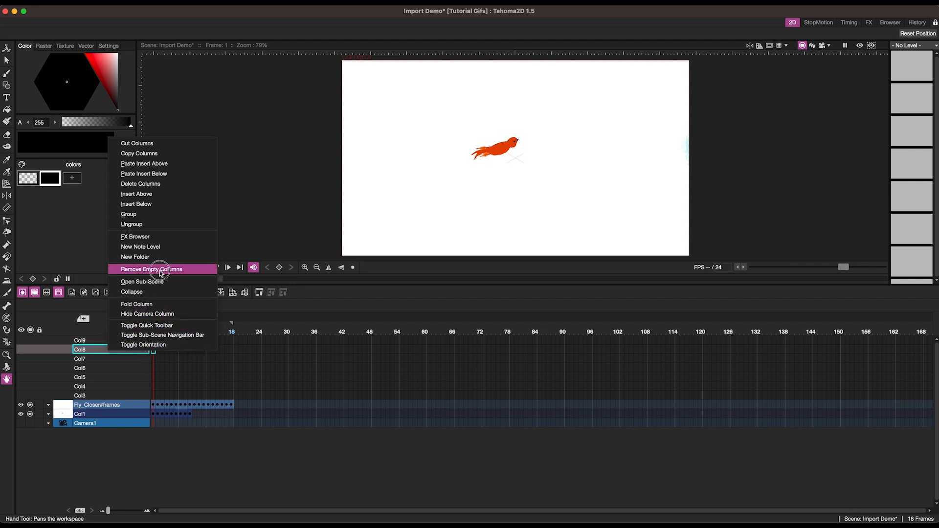